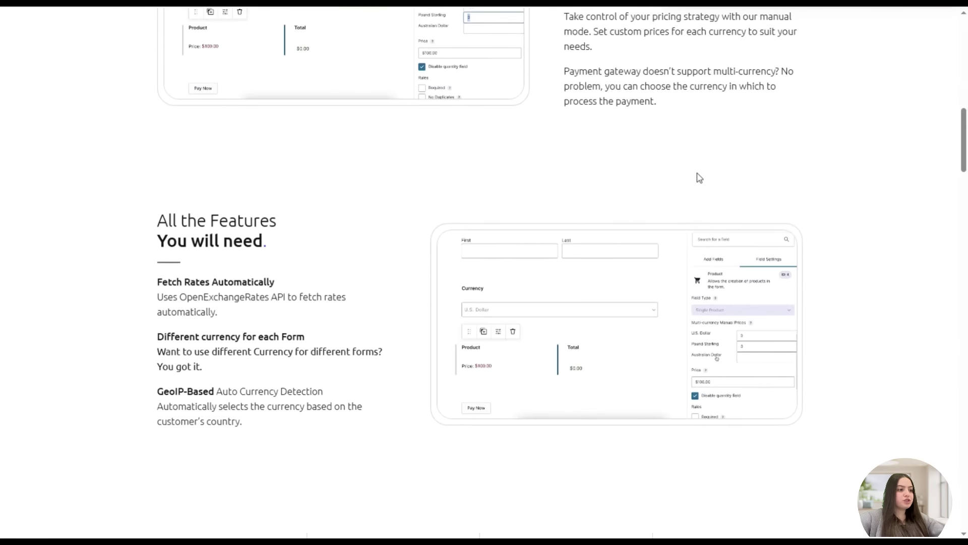
- Review the Multi-Currency for GravityForms product page, including its currency modes, feature list and reasons to choose it
scroll(700, 184, down, 3)
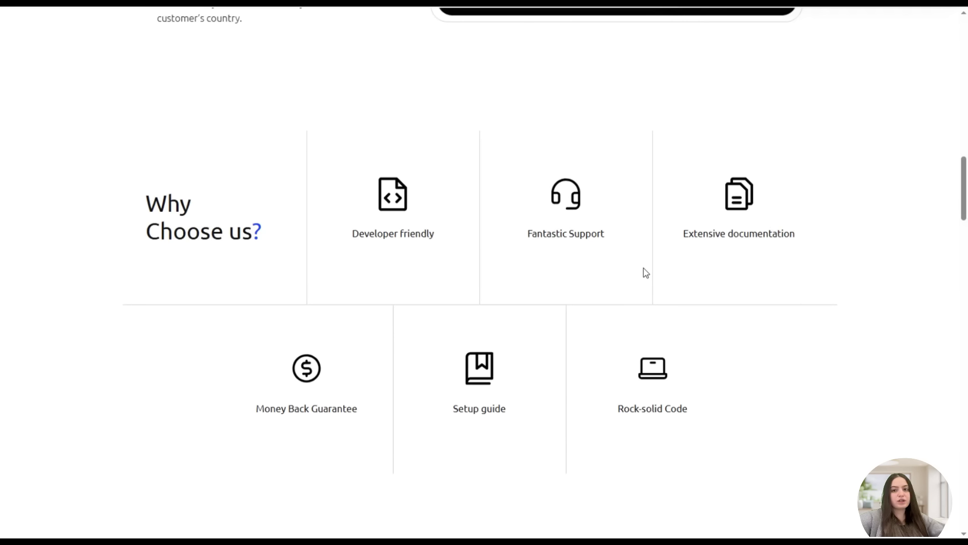
scroll(393, 303, down, 1)
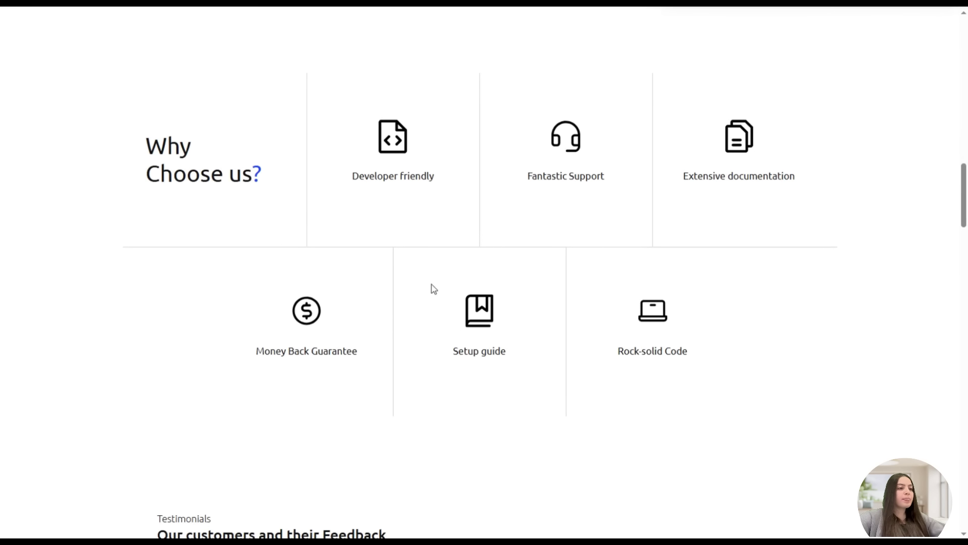
scroll(488, 324, down, 2)
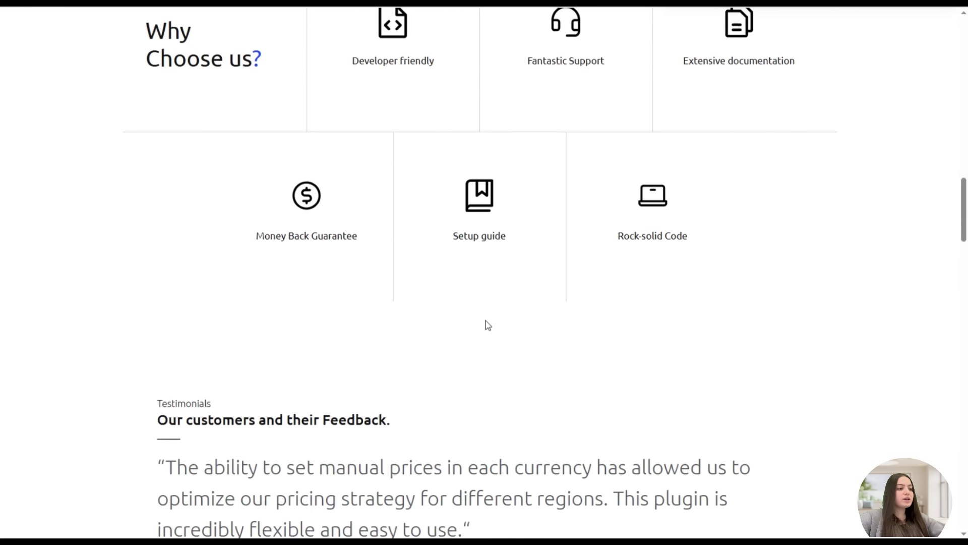
scroll(489, 328, up, 10)
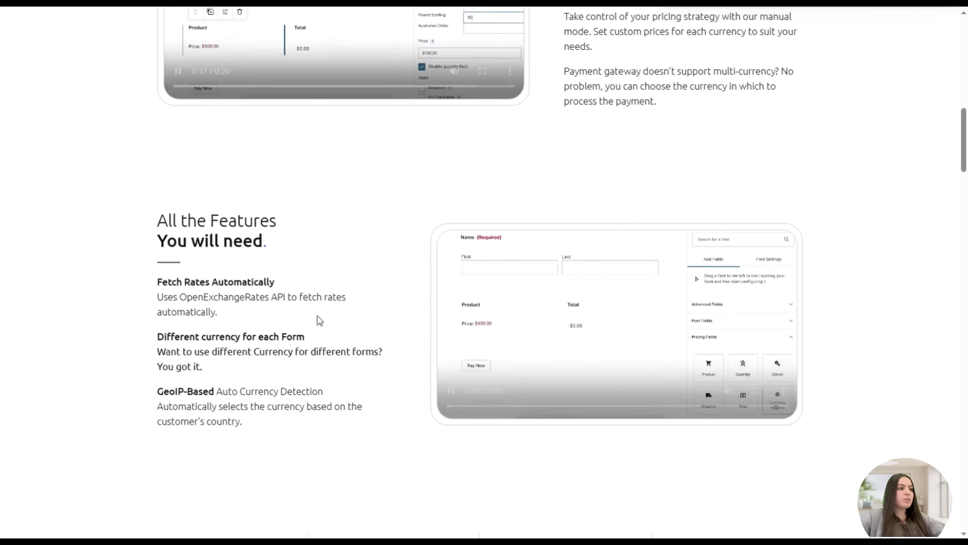
scroll(353, 331, up, 5)
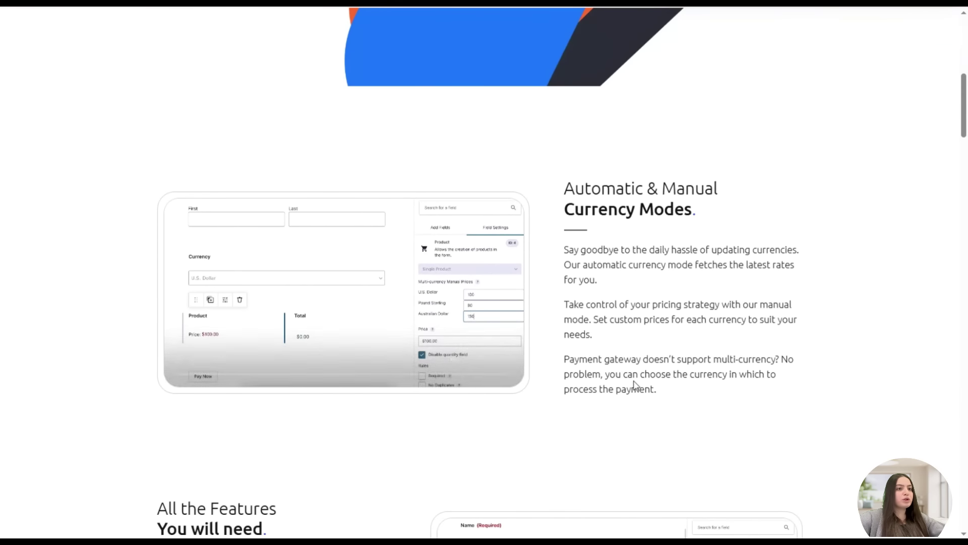
scroll(630, 373, up, 2)
scroll(629, 372, down, 2)
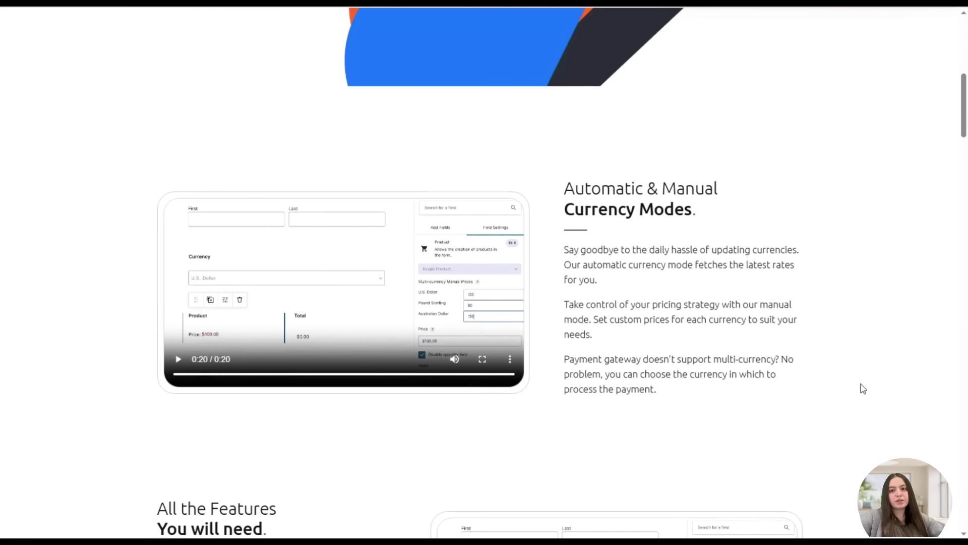
scroll(840, 383, up, 7)
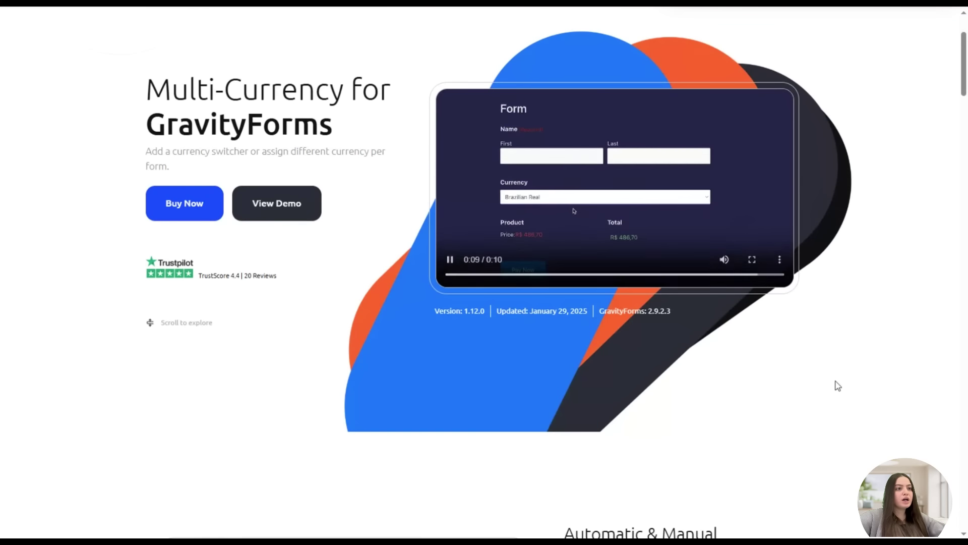
scroll(825, 381, down, 2)
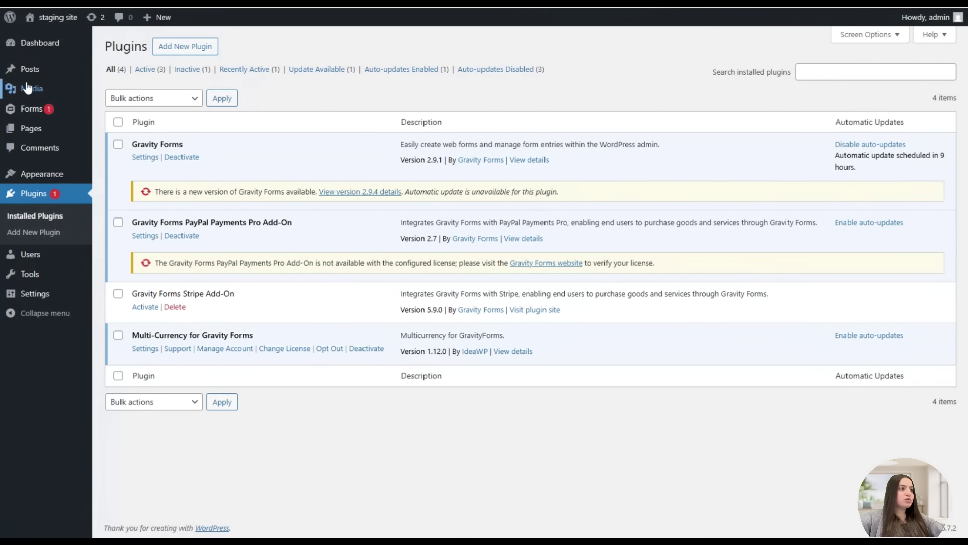
- Open the Multi-currency section of the Gravity Forms settings to view the Open Exchange Rates API configuration
mouse_move(40, 107)
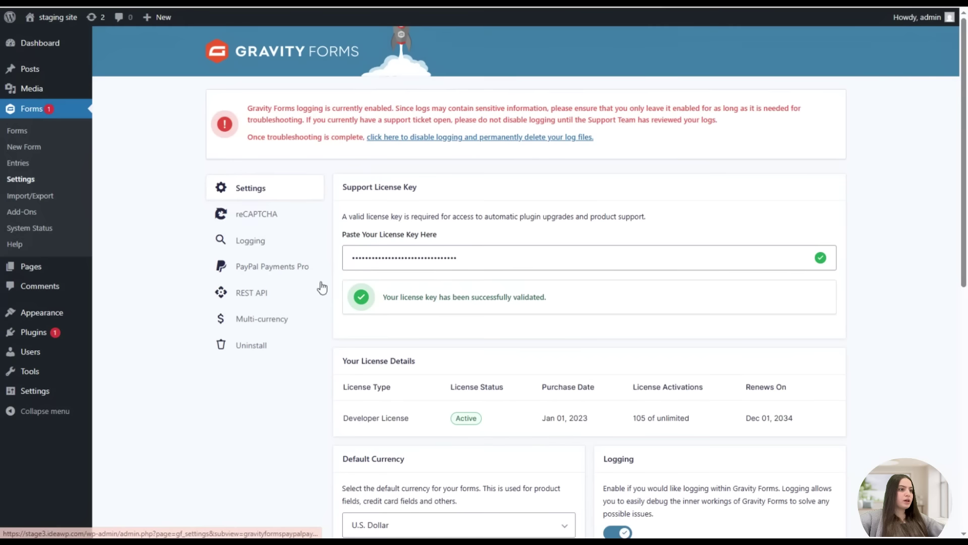
click(285, 320)
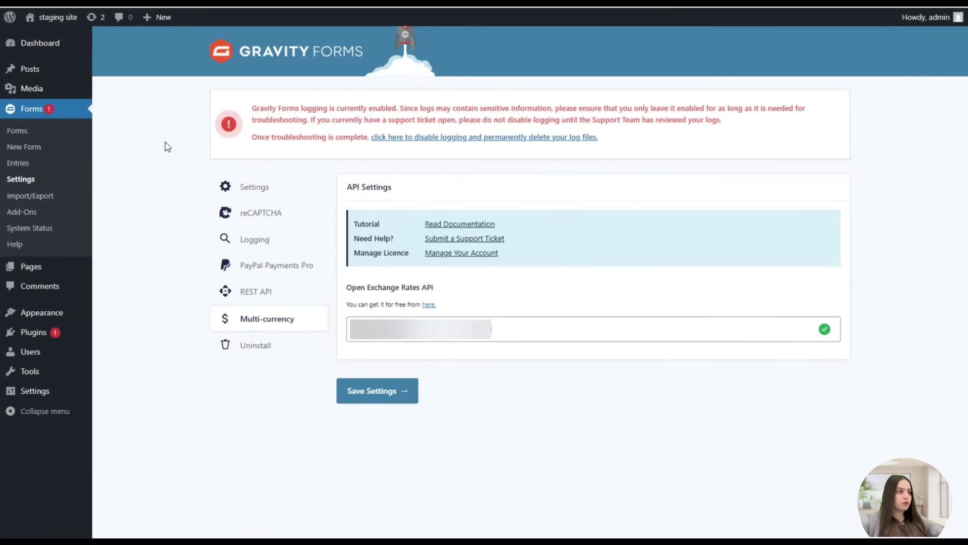
- Create a new blank form titled "Multicurrency Form" without a description
click(43, 148)
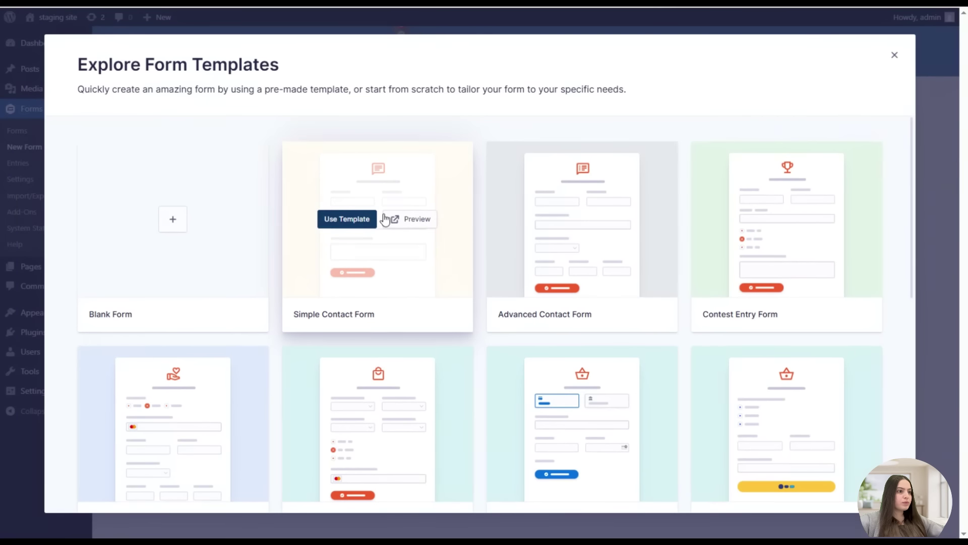
click(204, 274)
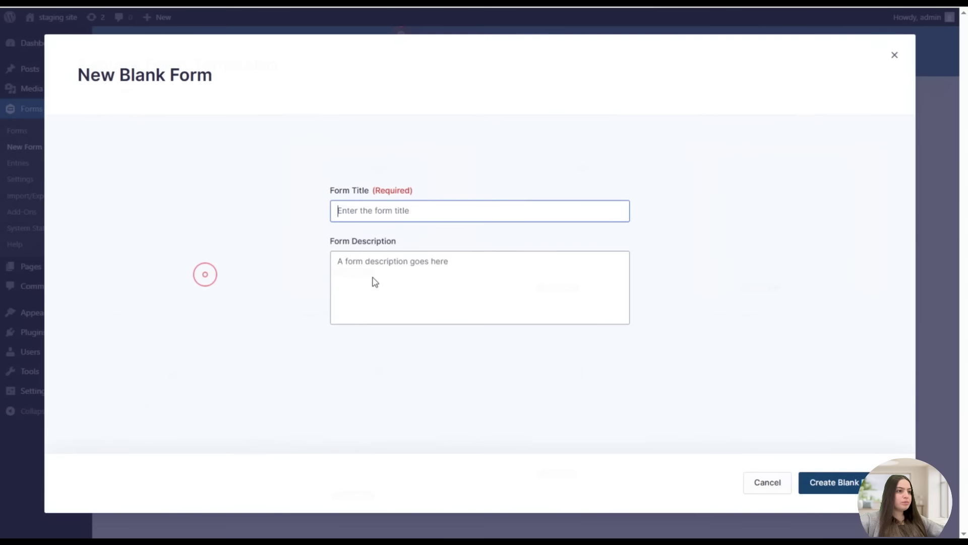
text(M)
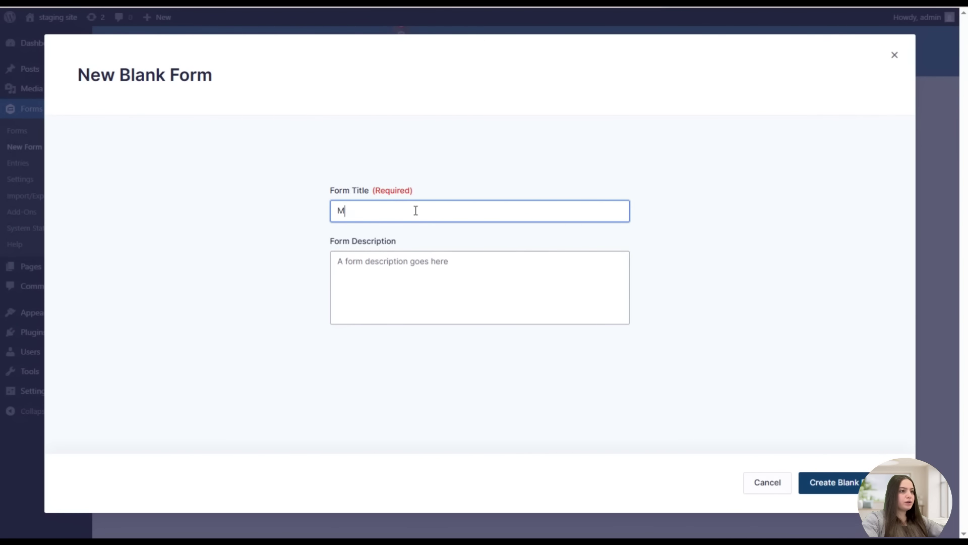
text(ulti)
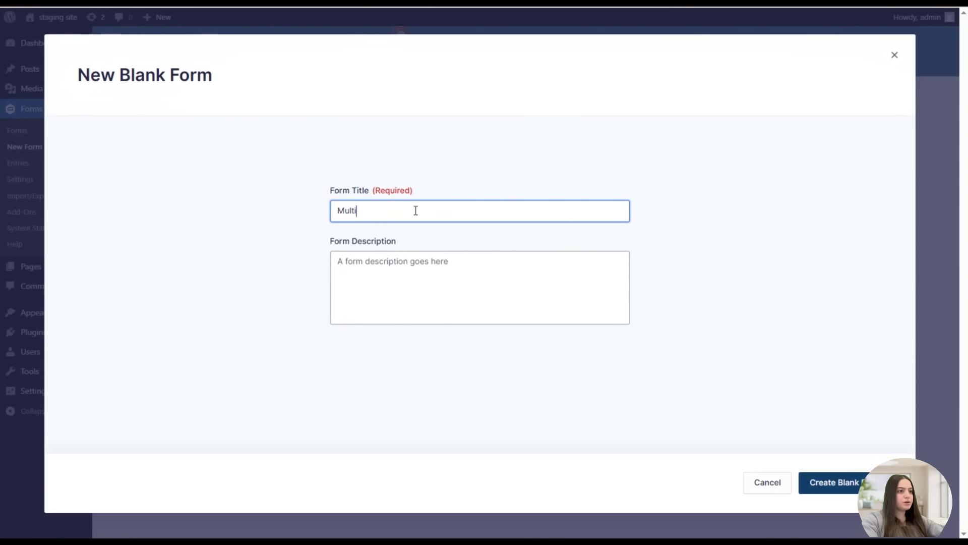
text(currency )
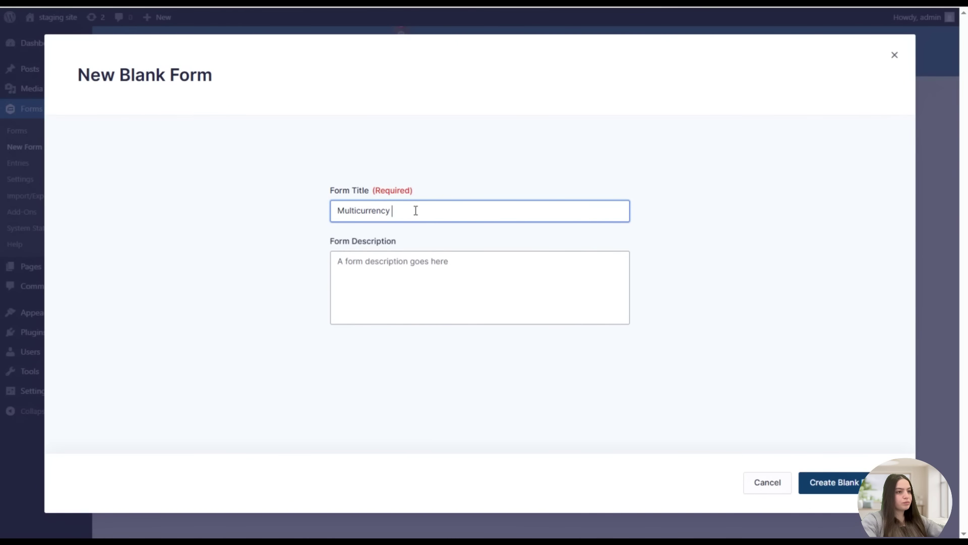
text(f)
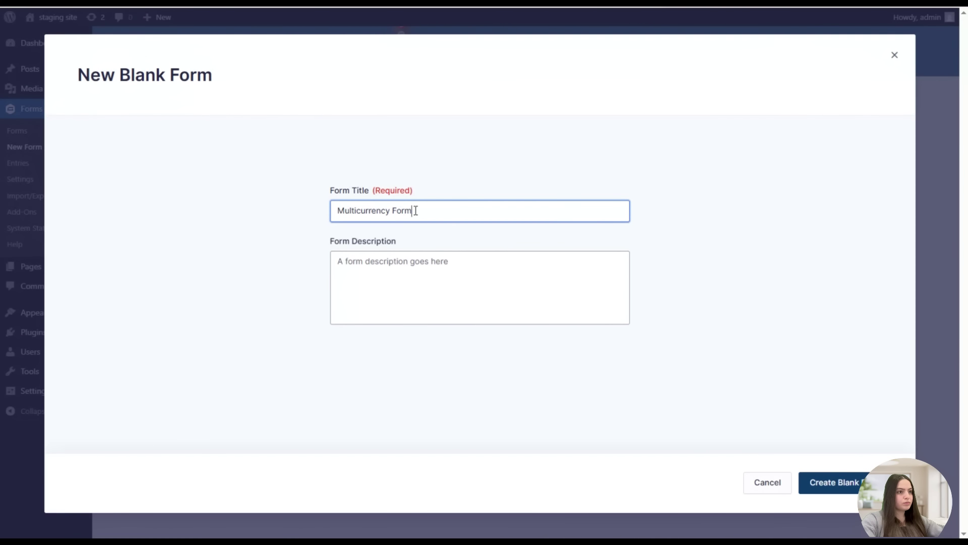
click(457, 250)
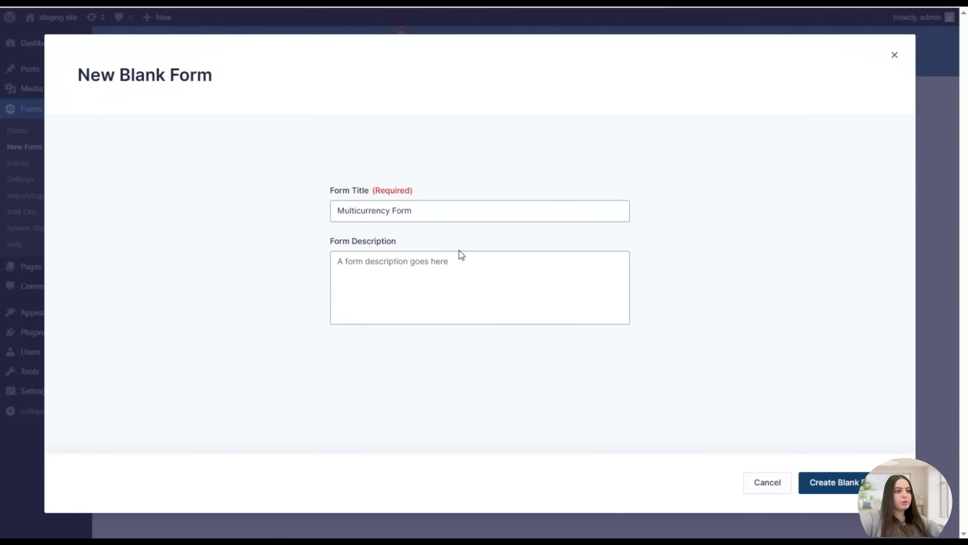
click(830, 492)
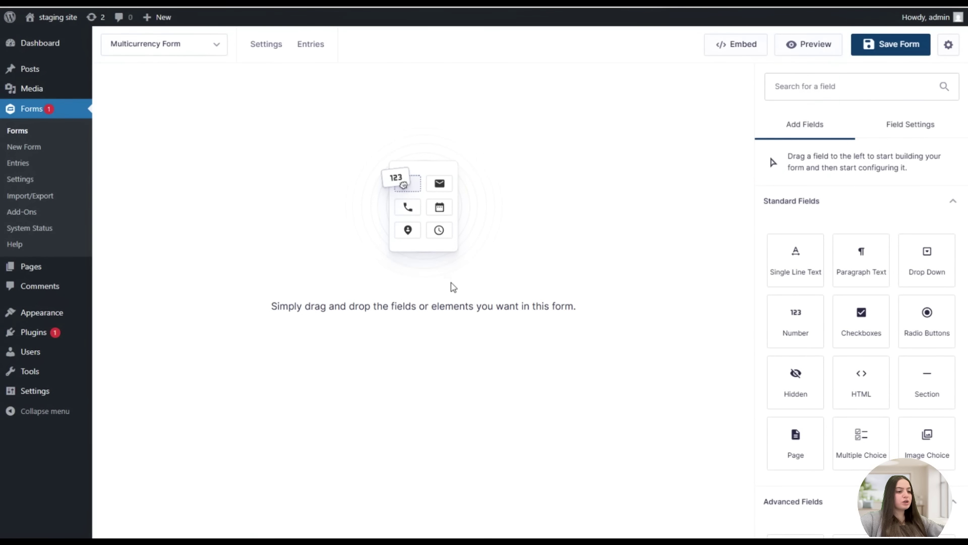
- Find the Name field by searching for "name" and add it to the empty form
scroll(858, 237, down, 5)
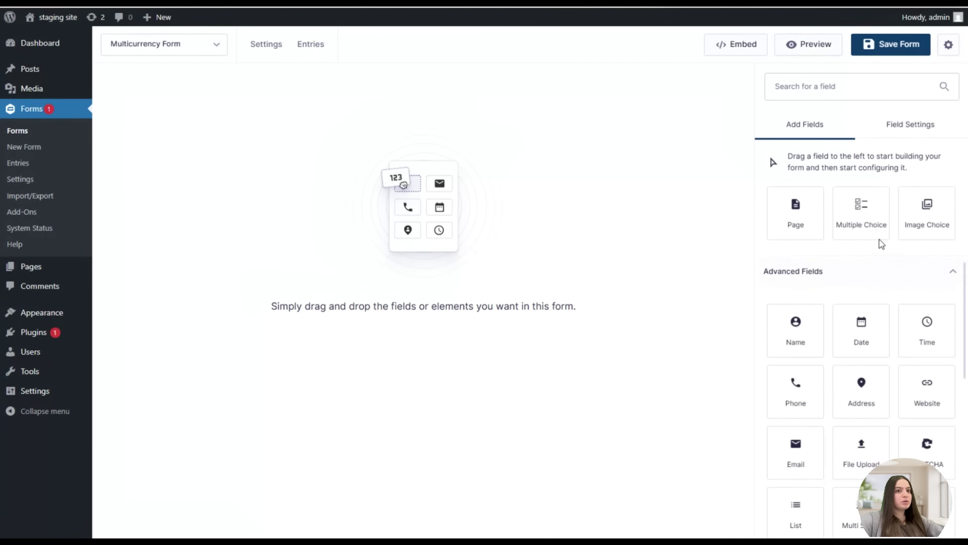
scroll(833, 249, down, 10)
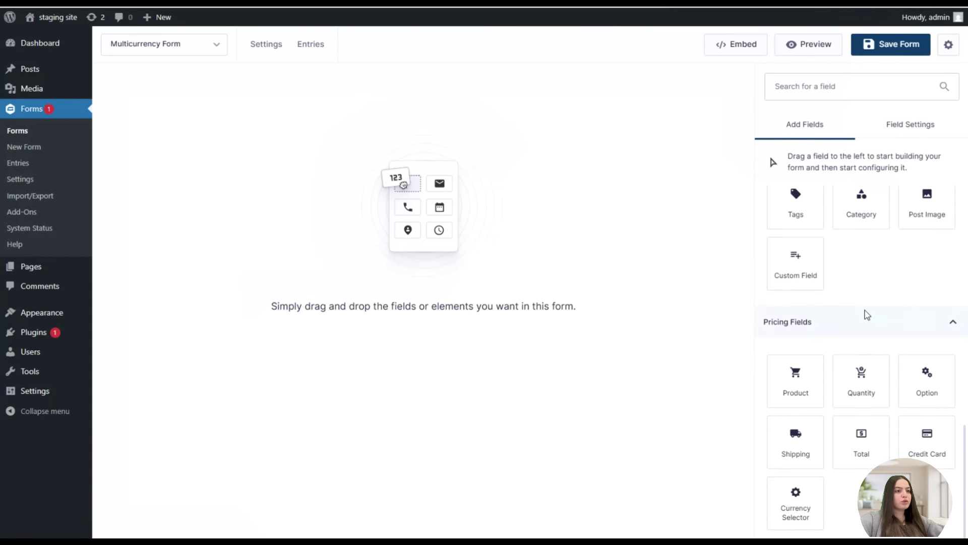
scroll(863, 290, up, 9)
scroll(864, 290, up, 6)
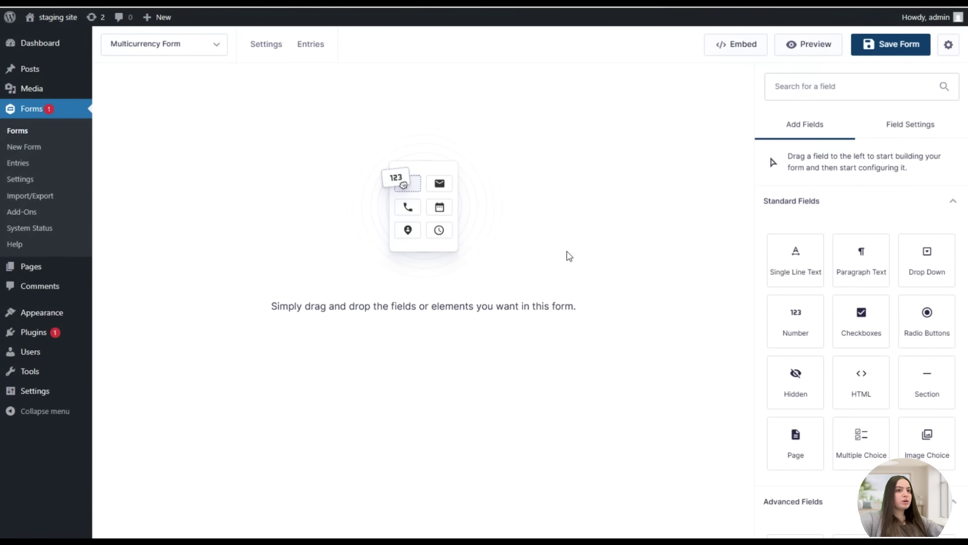
click(806, 90)
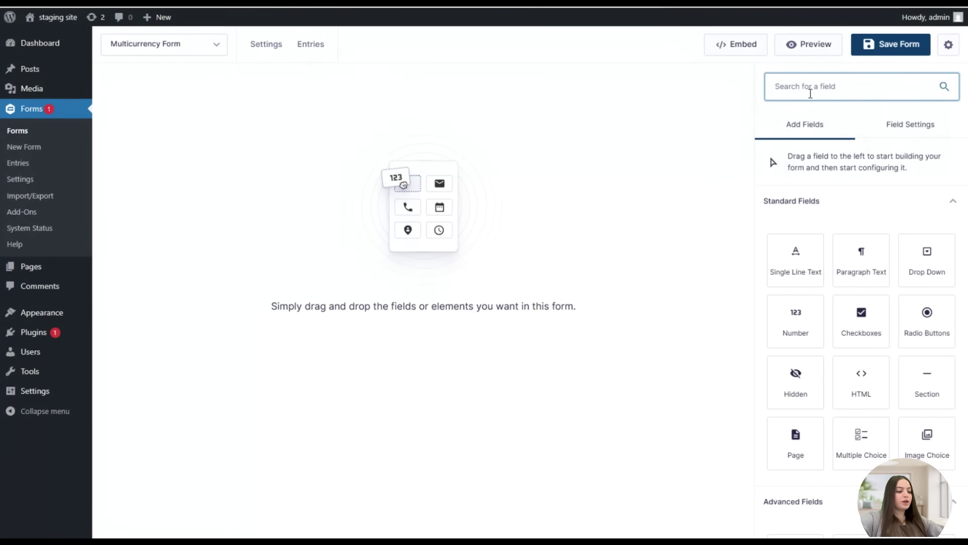
text(name)
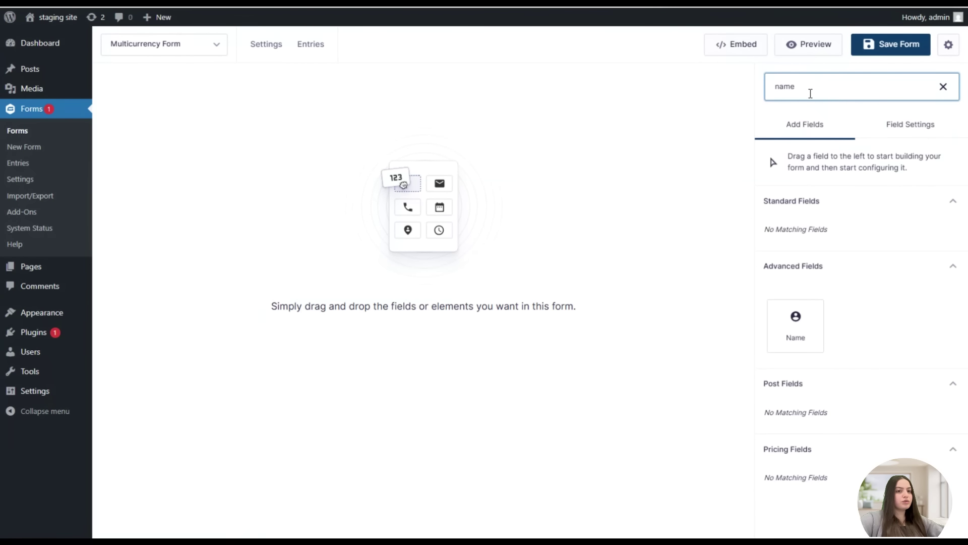
drag(797, 312, 323, 191)
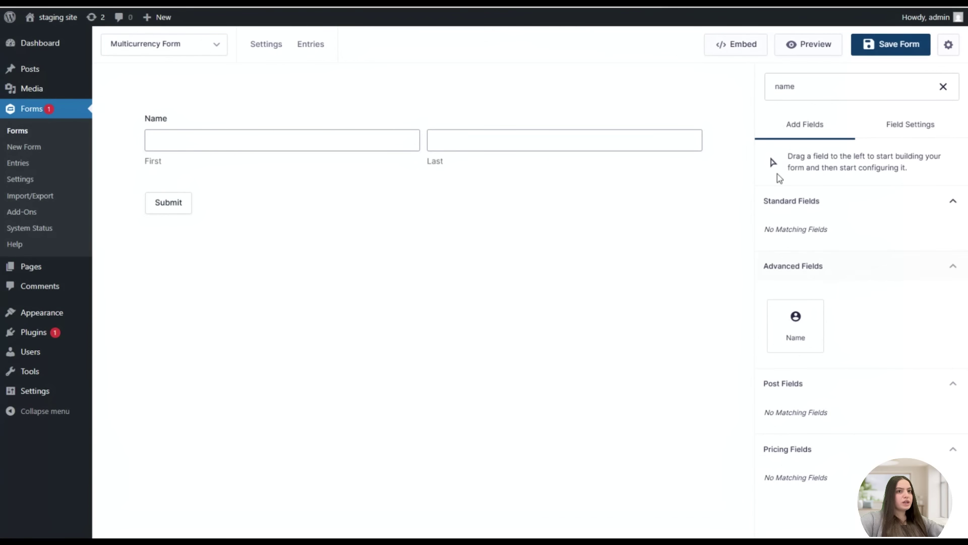
- Find the Address field by searching for "addre" and place it below the Name field
click(784, 89)
double_click(784, 89)
text(a)
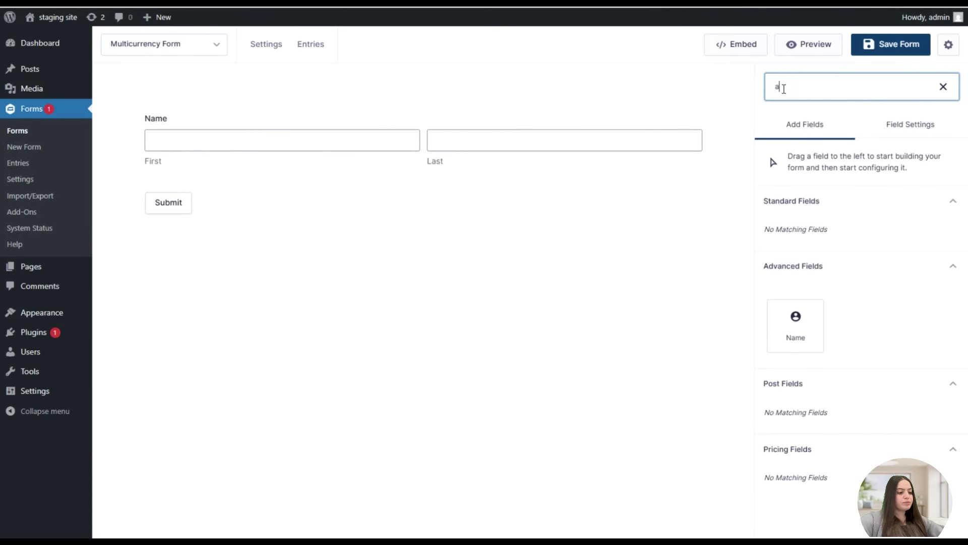
text(ddre)
drag(823, 348, 305, 247)
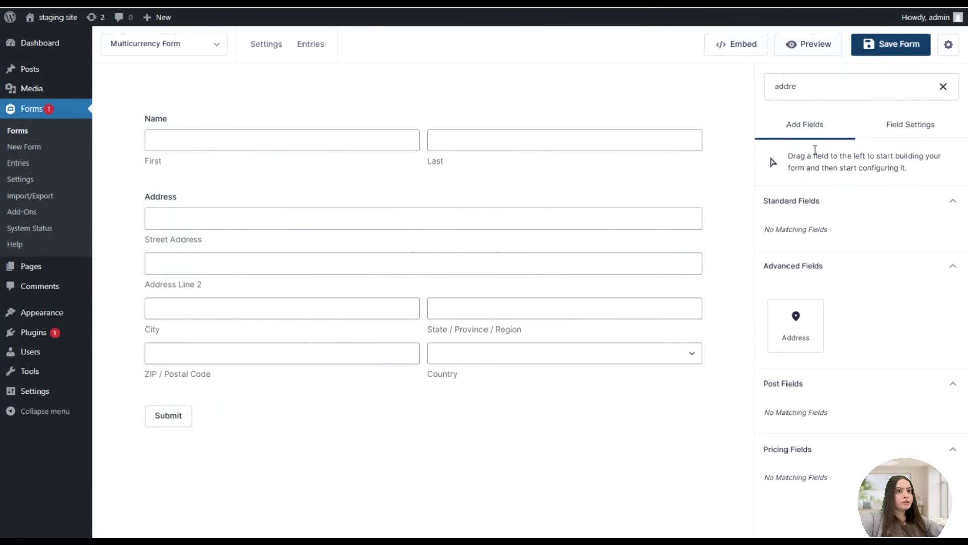
- Find the Product field by searching for "prod" and place it below the Address field
click(793, 71)
double_click(798, 80)
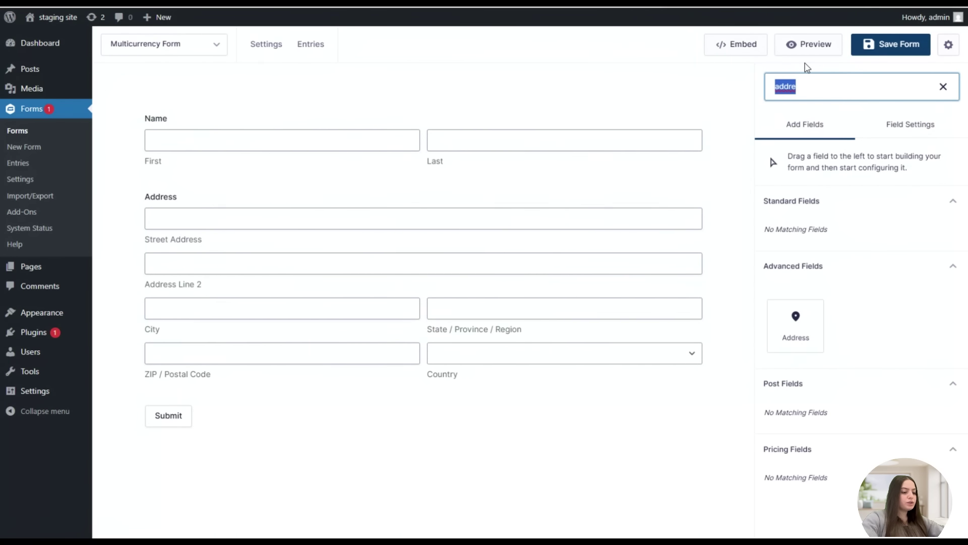
text(prod)
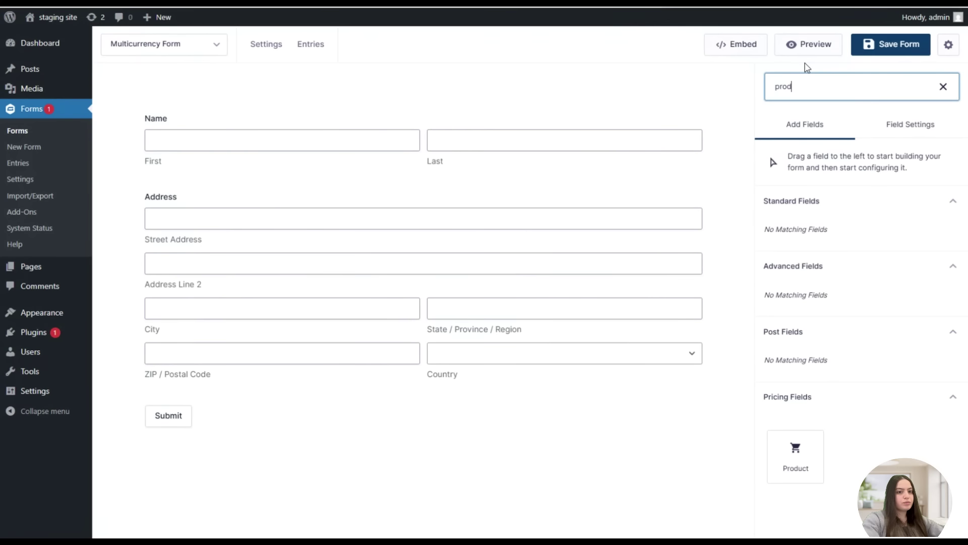
drag(796, 449, 290, 394)
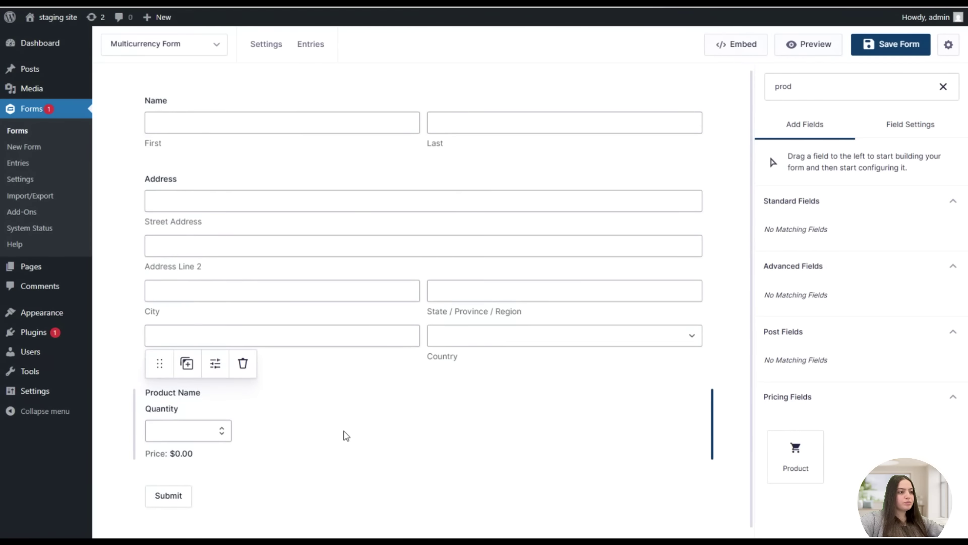
- Set the price of the Product field to $10.00, keeping it a single product
click(329, 434)
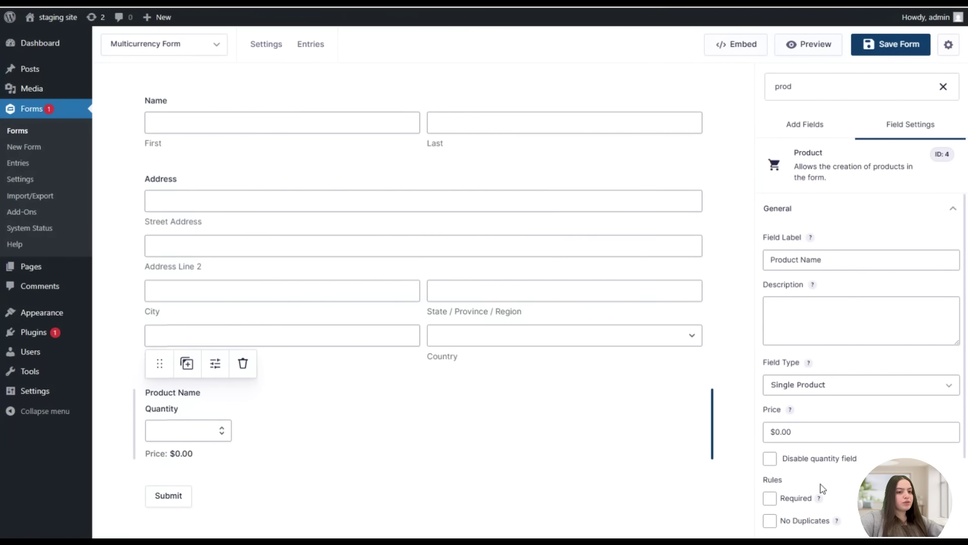
triple_click(788, 440)
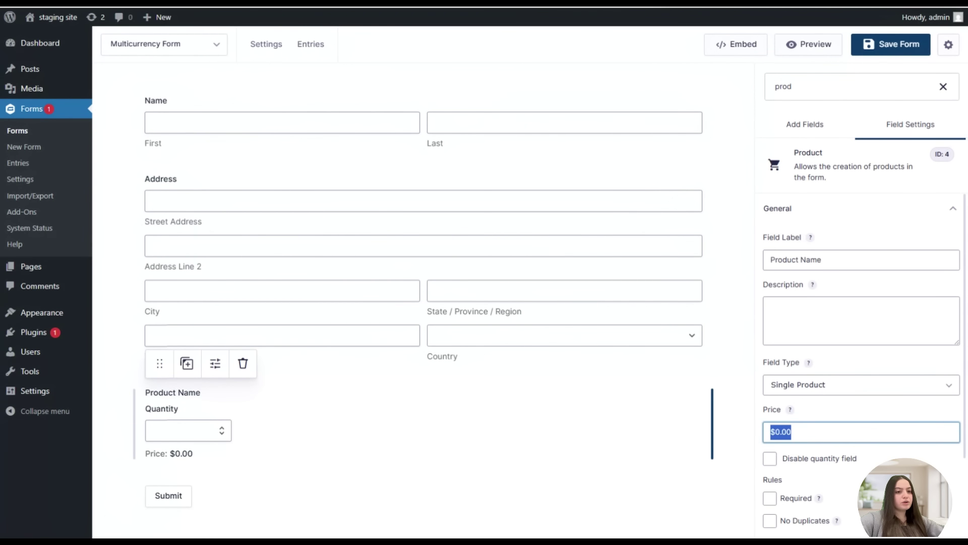
text(10)
click(790, 350)
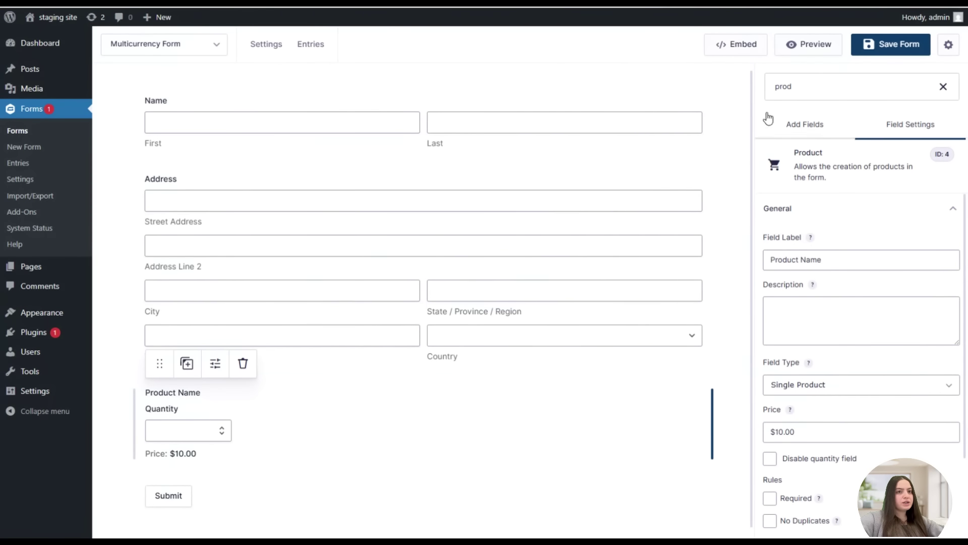
- Find the Currency Selector field by searching for "cur" and place it below the Product field
click(775, 95)
double_click(776, 95)
text(cur)
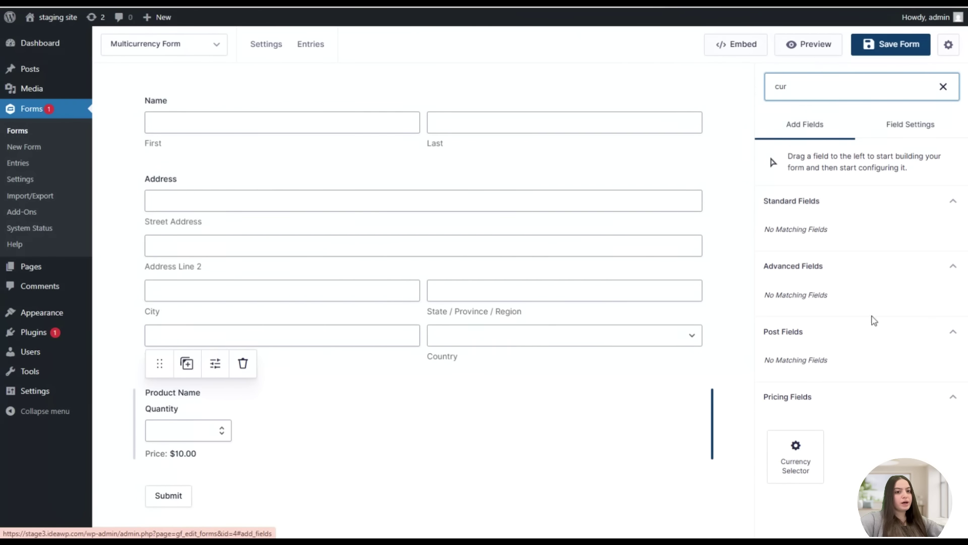
drag(796, 456, 410, 468)
scroll(410, 468, down, 2)
click(743, 246)
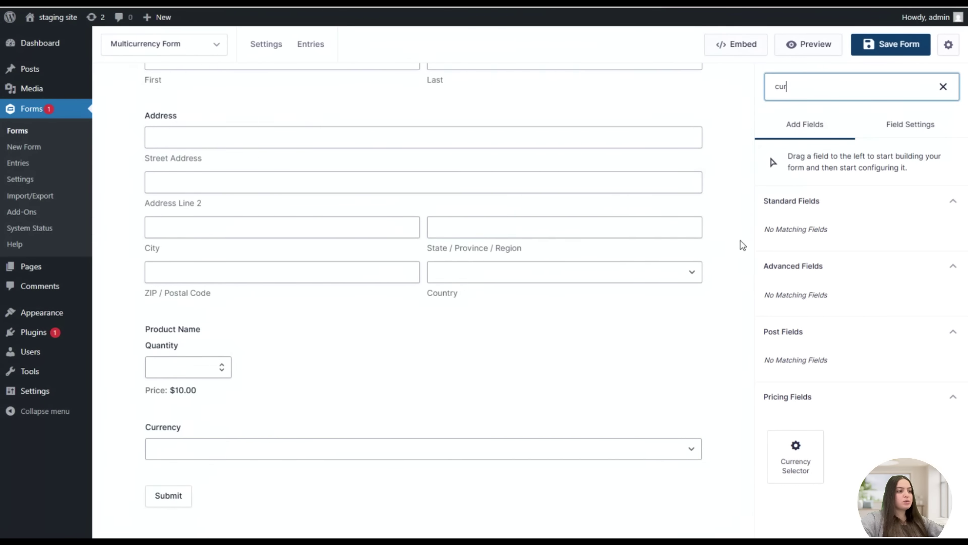
- Find the Total field by searching for "total" and place it below the Currency field
double_click(780, 86)
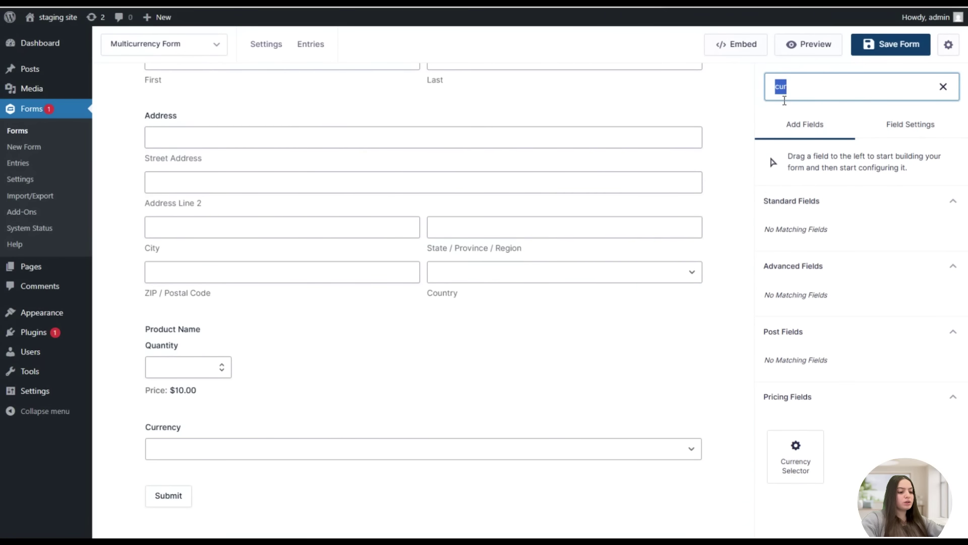
key(BackSpace)
text(total)
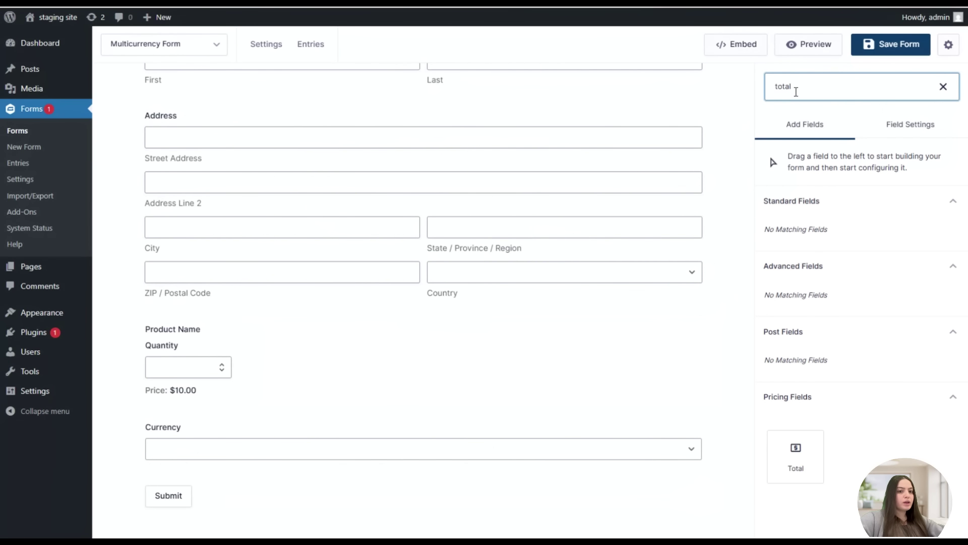
drag(796, 450, 446, 472)
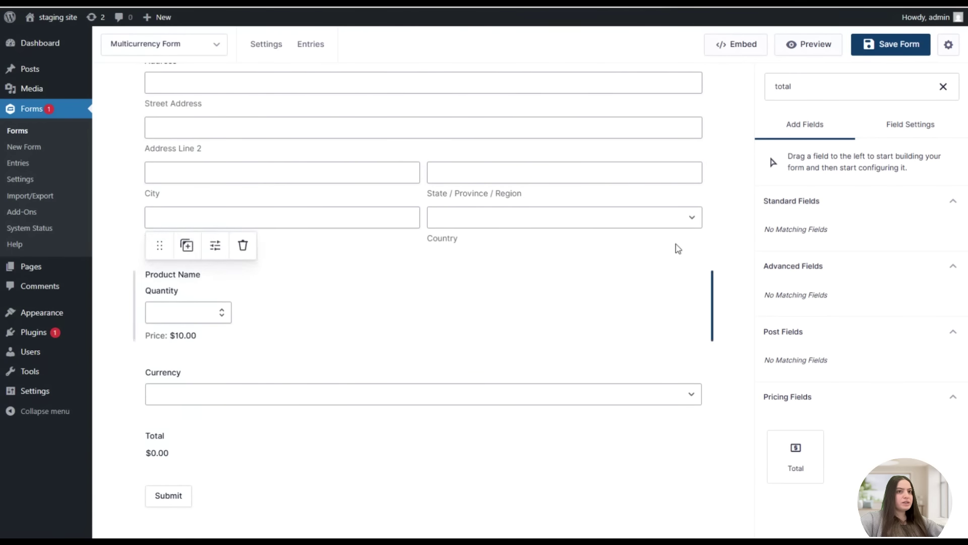
- Find the Credit Card field by searching for "cred", place it below the Total field, and save the form
click(793, 99)
key(ctrl+a)
text(cred)
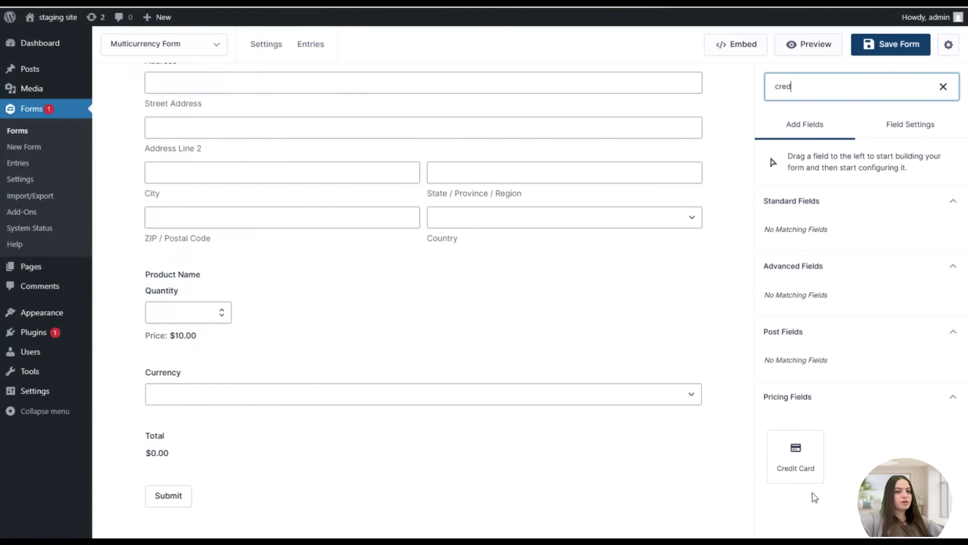
drag(802, 469, 268, 480)
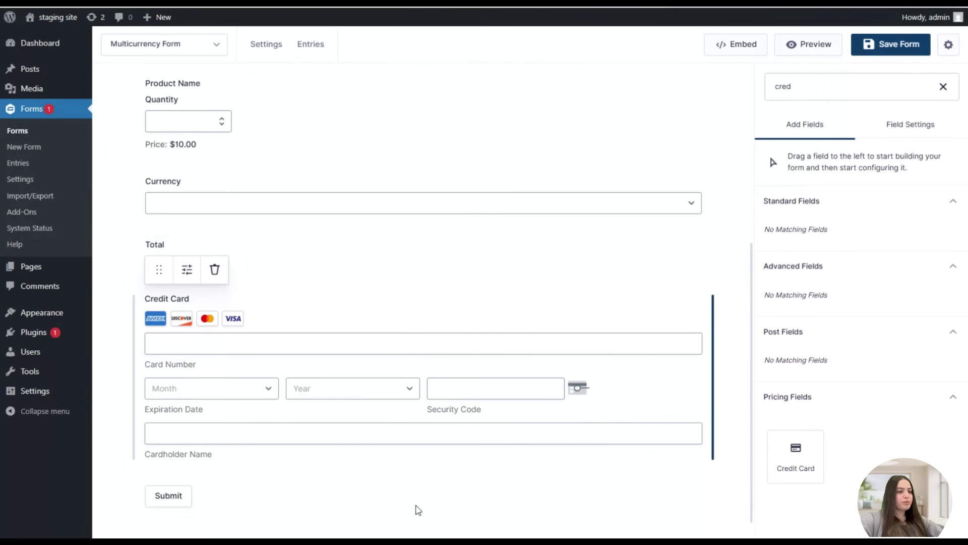
scroll(319, 348, up, 6)
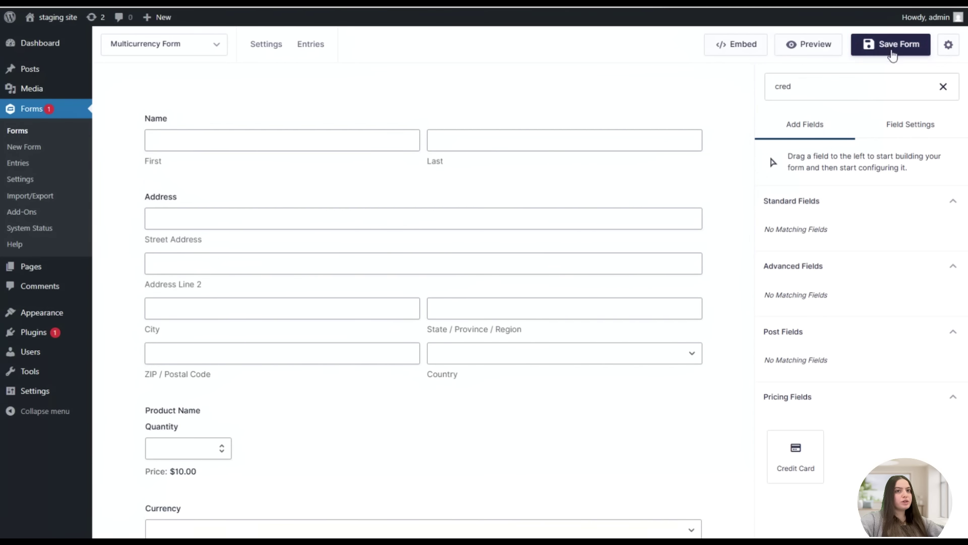
click(893, 53)
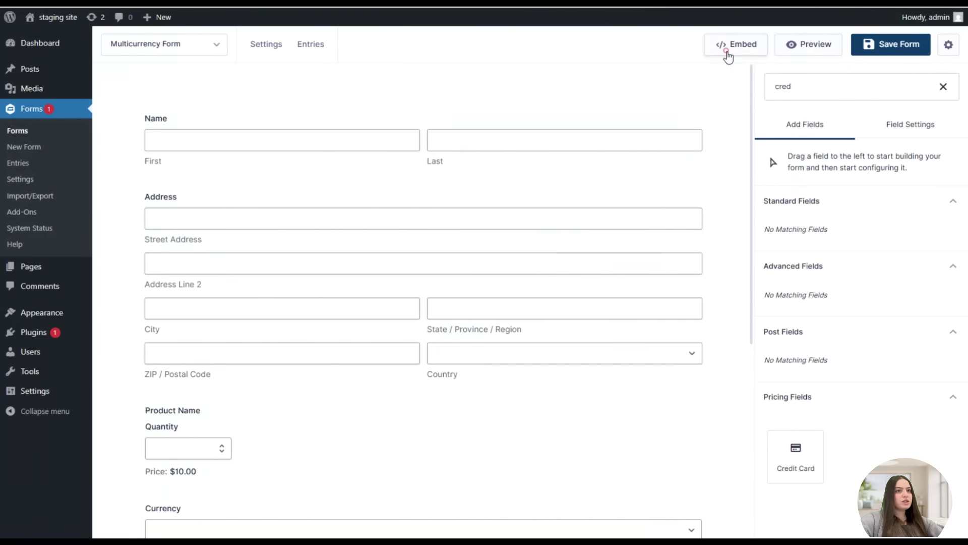
- Examine the form's embed options, selecting Sample Page as the existing page and looking at the option to create a new page
click(732, 49)
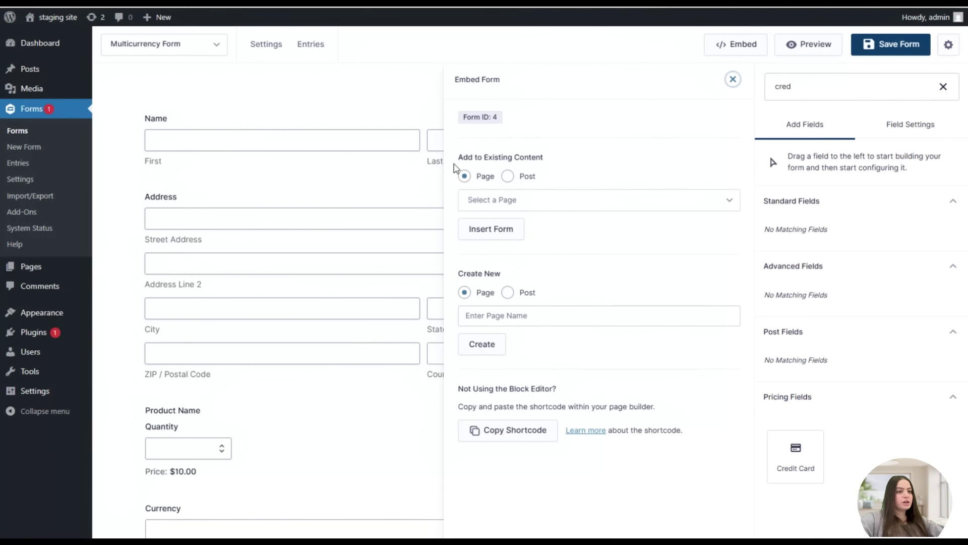
click(490, 201)
click(492, 223)
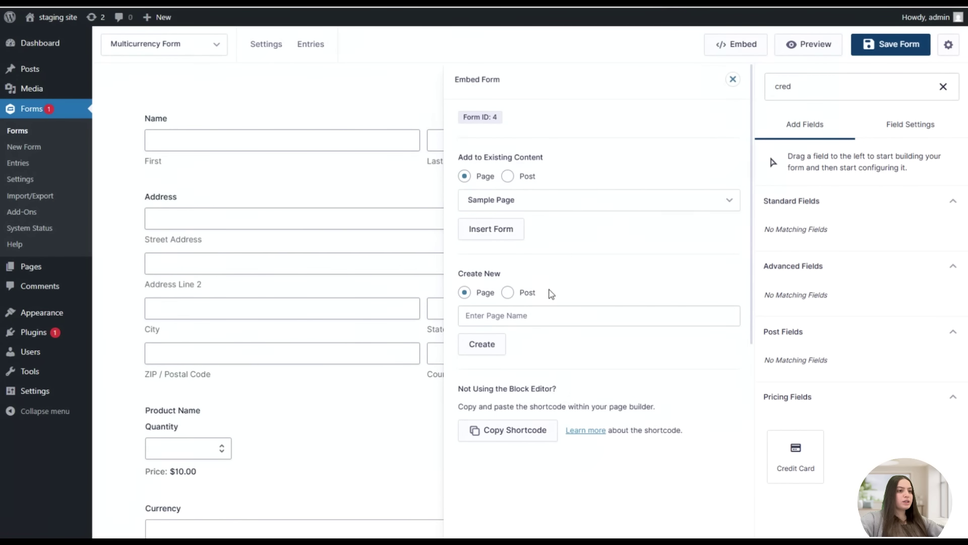
click(522, 314)
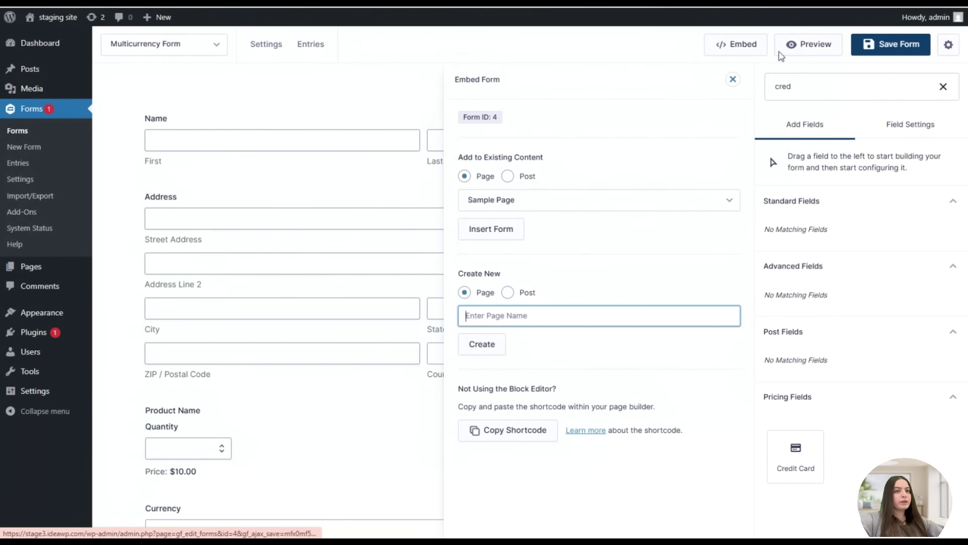
- Preview the form and look over its fields from name to credit card
click(804, 47)
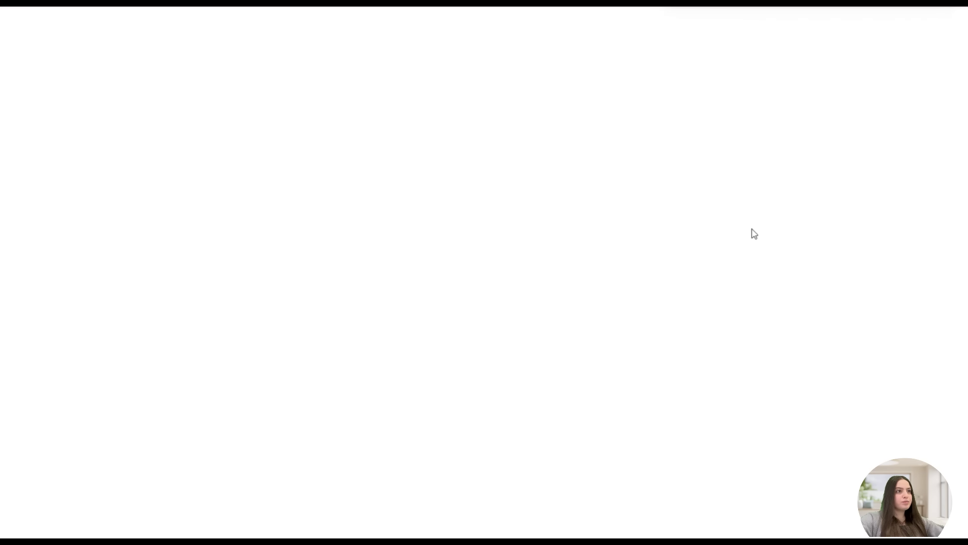
scroll(540, 237, down, 3)
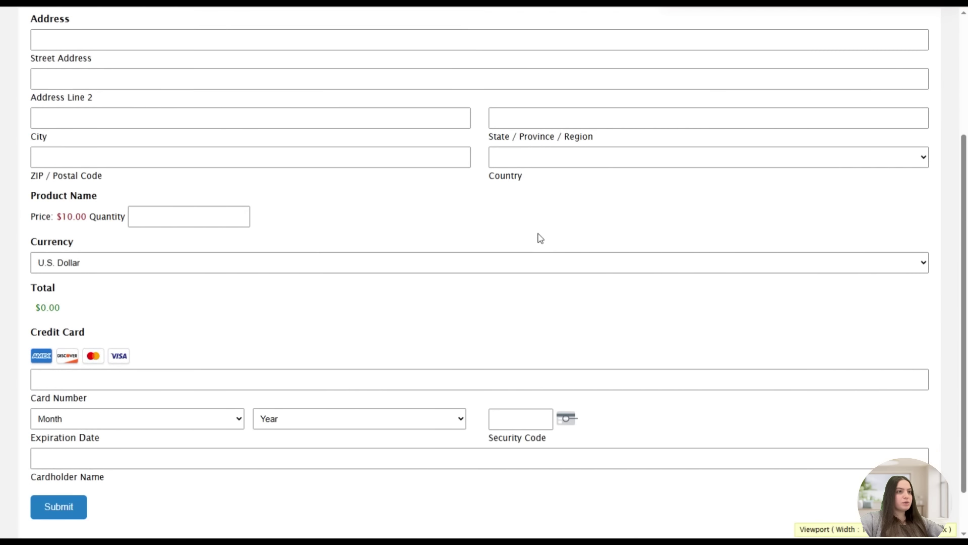
scroll(691, 235, up, 3)
scroll(183, 305, down, 1)
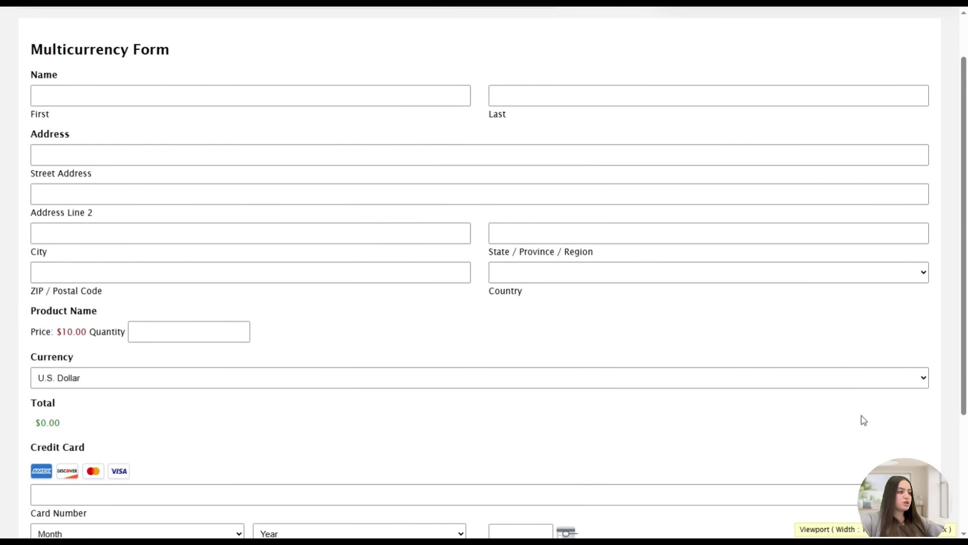
- Test the previewed form's currency selector with Norwegian Krone, Polish Zloty, Swiss Franc and Danish Krone, then Norwegian Krone and Polish Zloty again
click(346, 382)
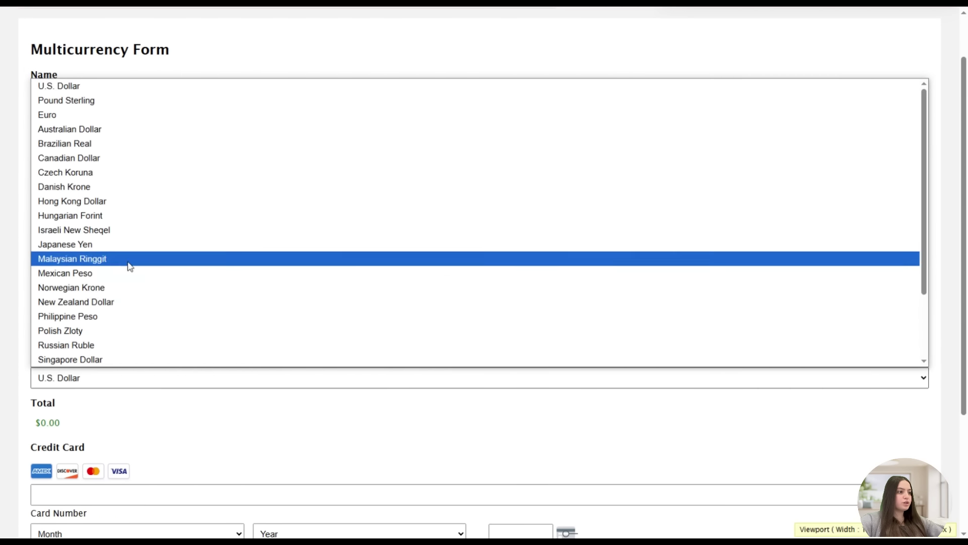
click(141, 289)
click(131, 376)
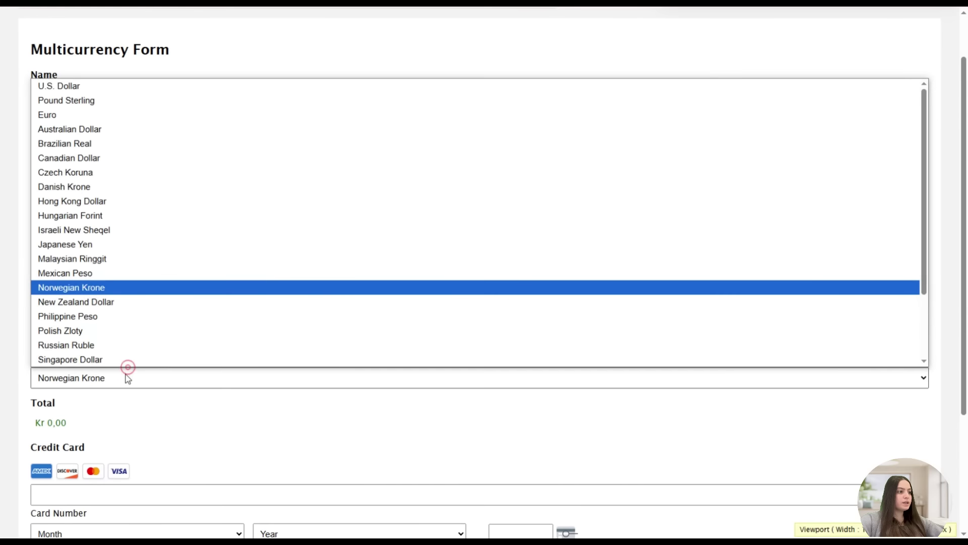
click(116, 331)
click(115, 385)
scroll(119, 296, down, 3)
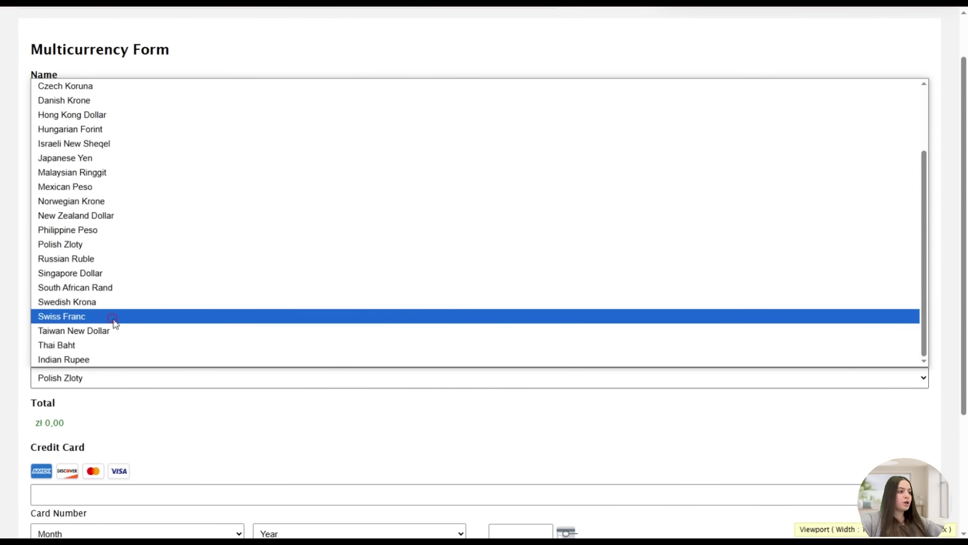
click(115, 316)
click(122, 376)
scroll(160, 190, up, 2)
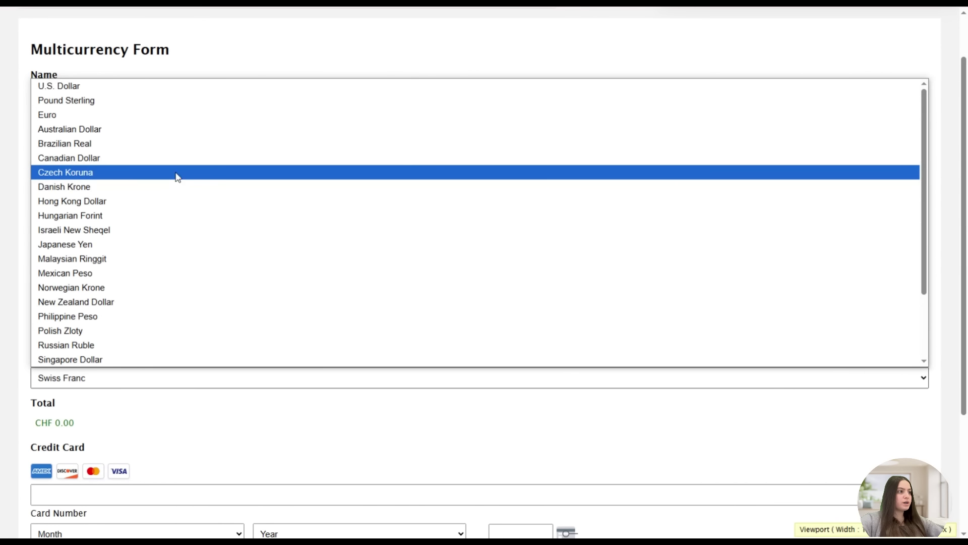
click(175, 188)
click(118, 378)
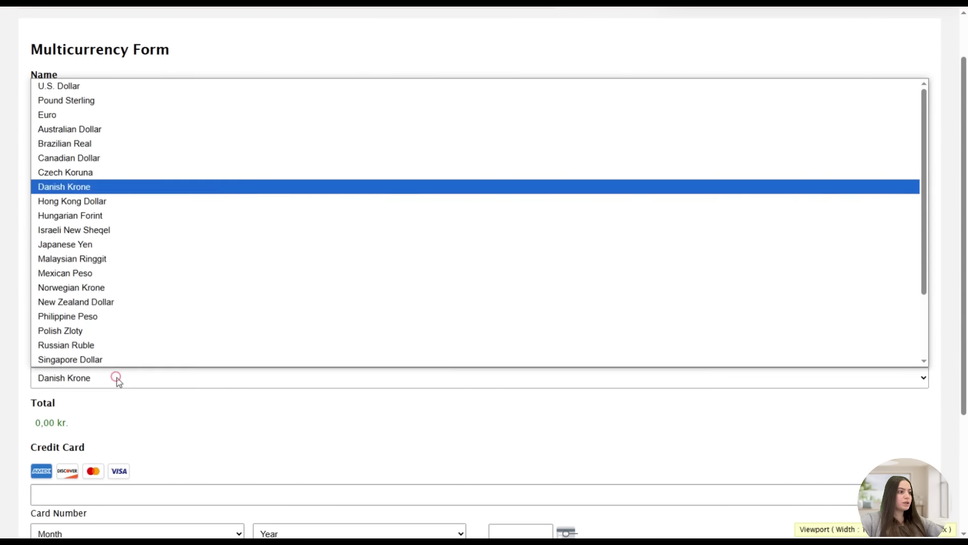
click(117, 287)
click(143, 377)
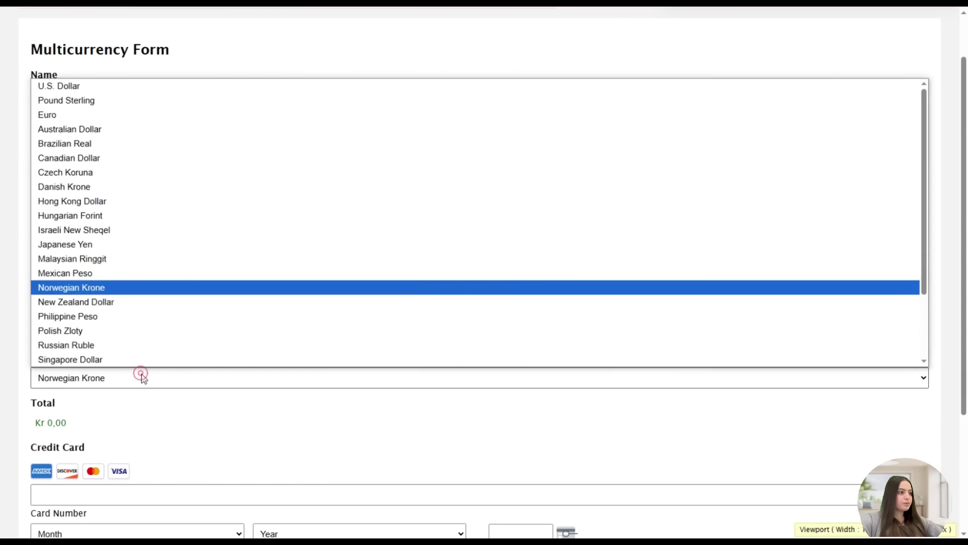
click(129, 331)
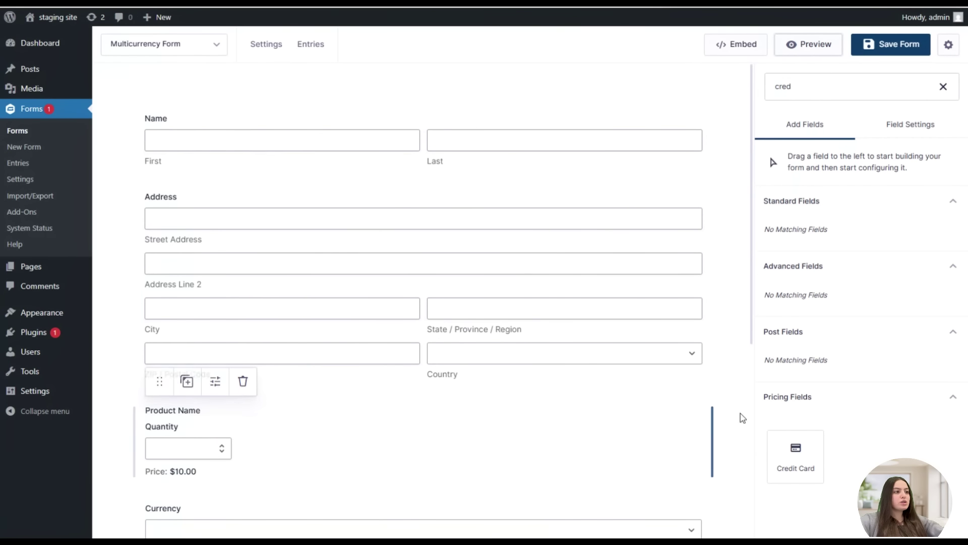
- Open the Currency field's settings and compare the Manual and Automatic multi-currency modes, leaving Automatic selected
scroll(494, 205, down, 2)
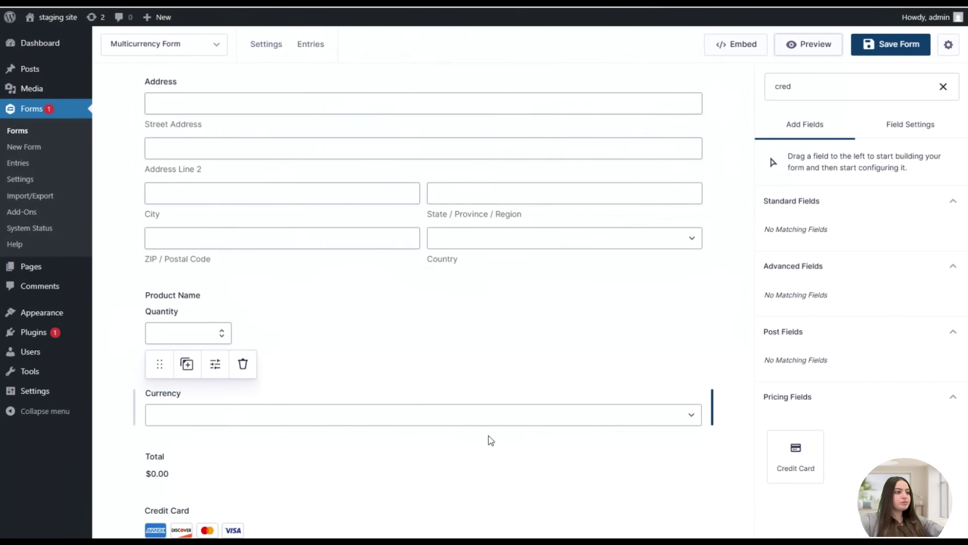
click(294, 393)
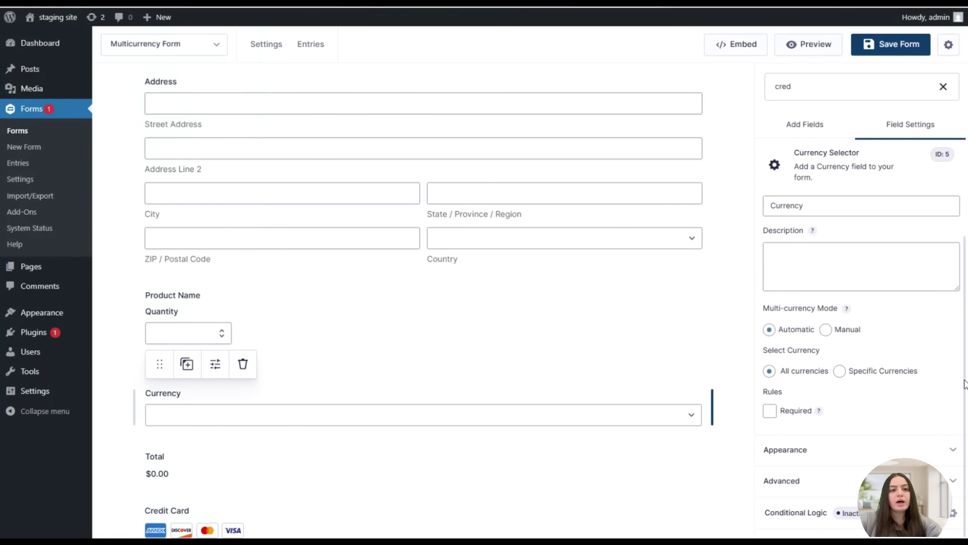
click(841, 336)
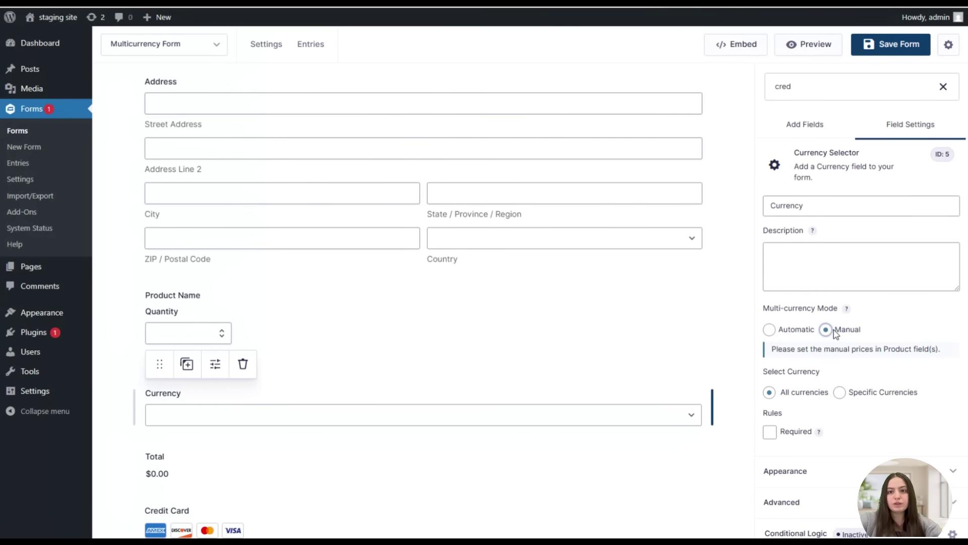
click(769, 330)
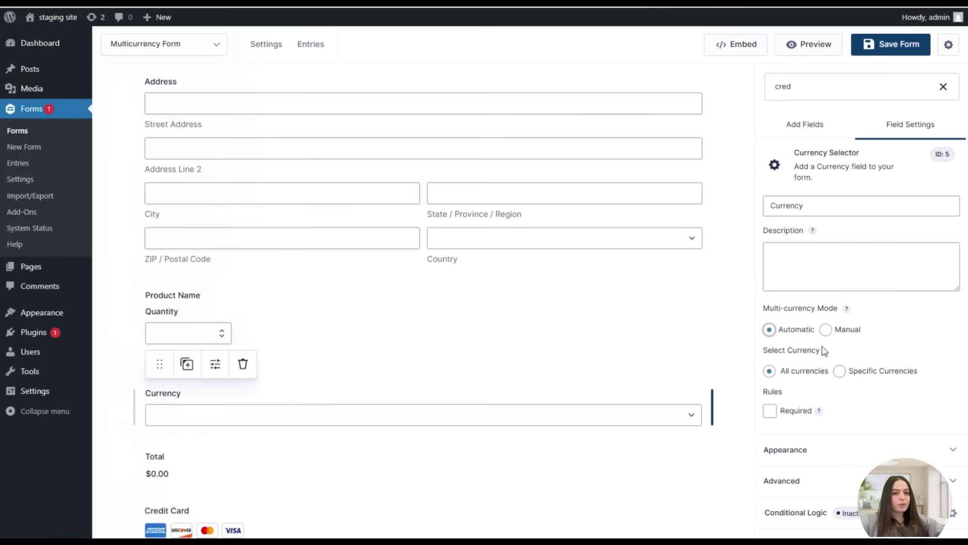
click(826, 329)
click(784, 332)
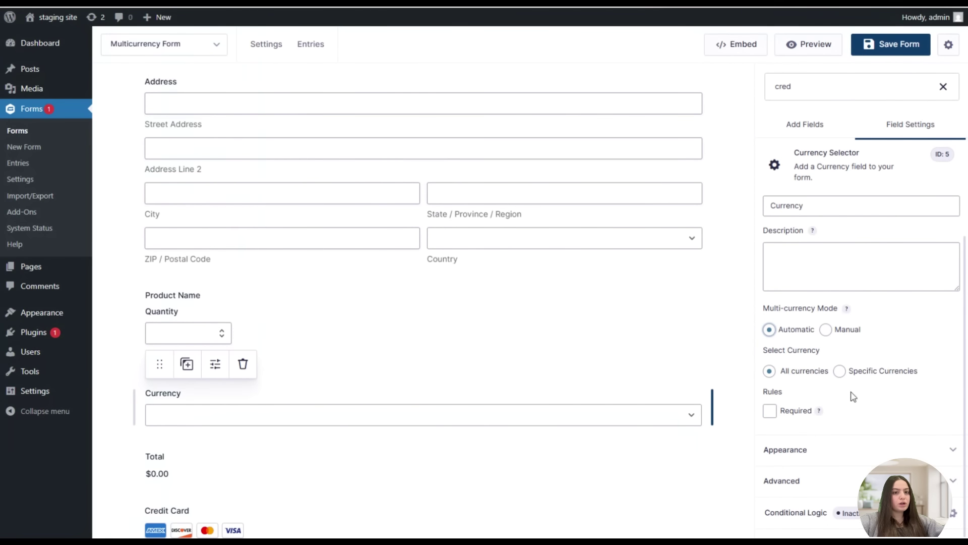
- Limit the Currency field to the specific currencies U.S. Dollar, Pound Sterling and Euro, and save the form
click(865, 371)
scroll(882, 415, down, 2)
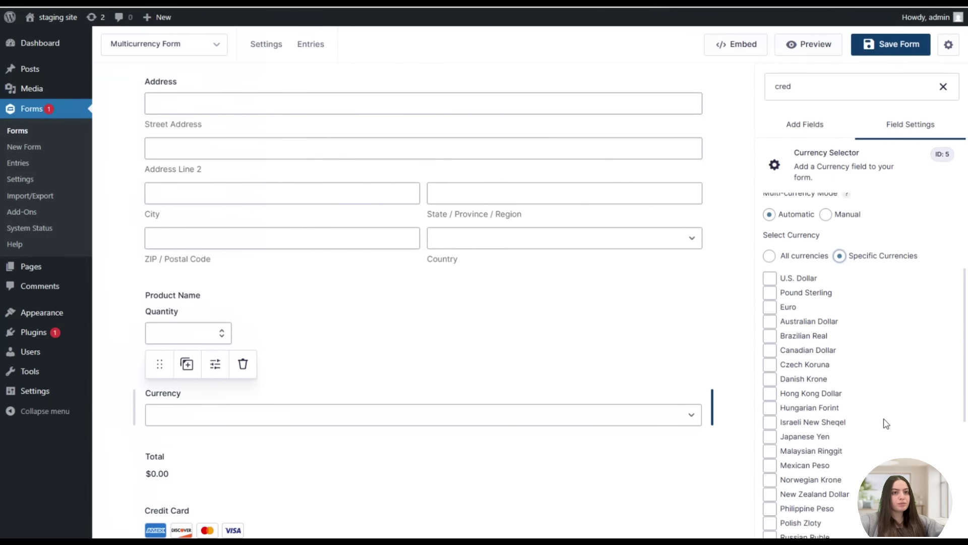
scroll(878, 434, up, 1)
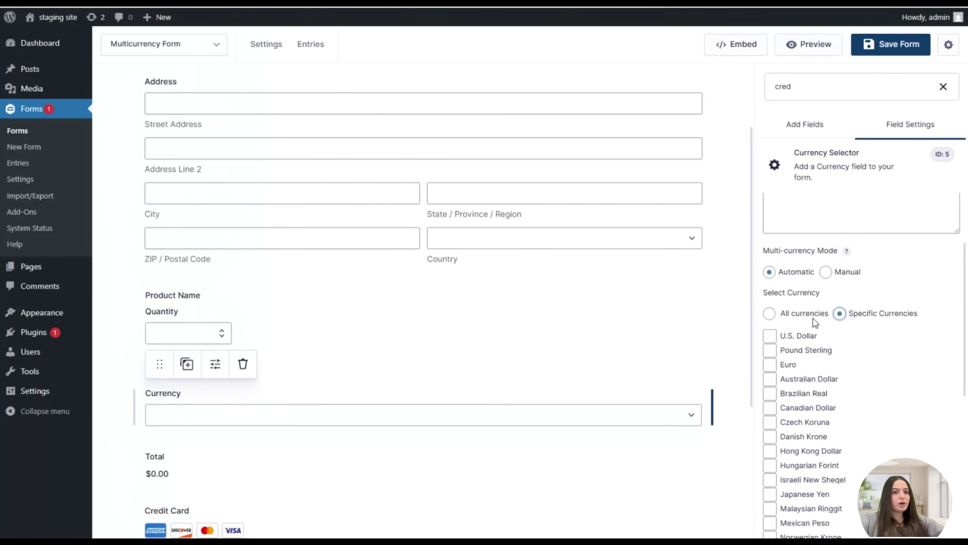
click(770, 336)
click(770, 350)
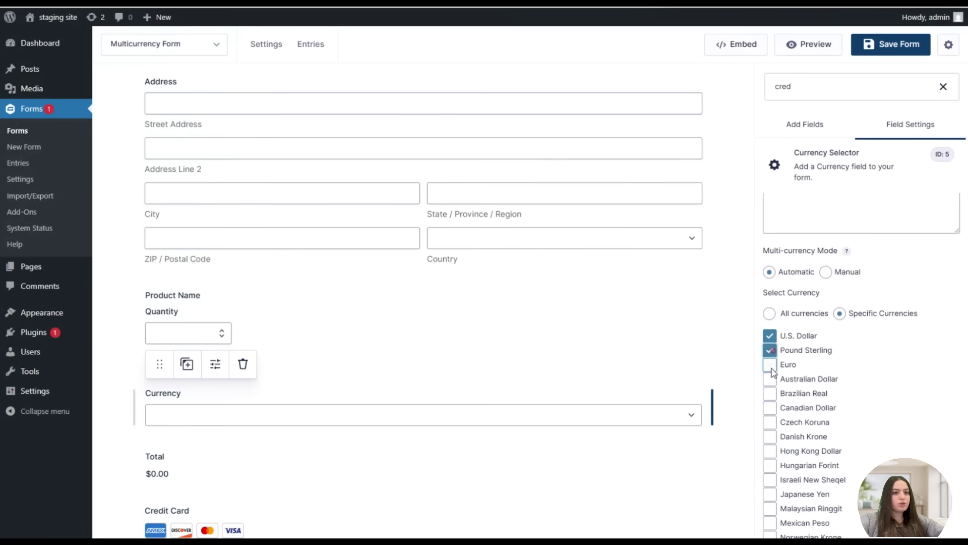
click(770, 364)
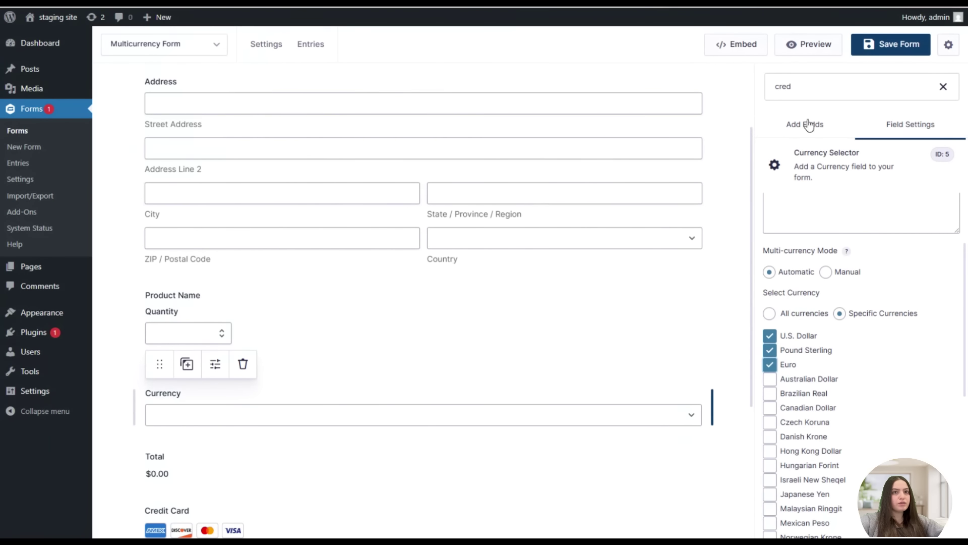
click(888, 49)
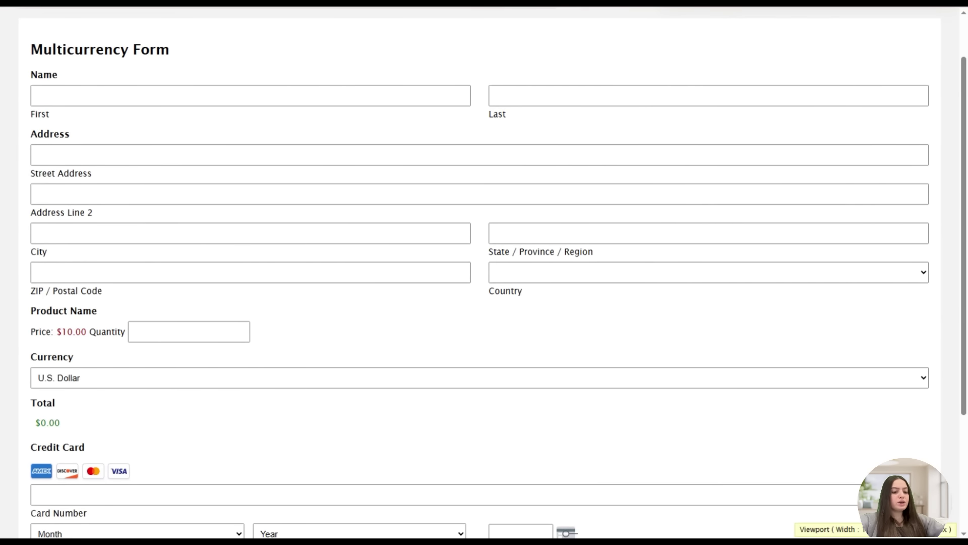
- Check which currencies the selector offers in the form preview
scroll(60, 281, up, 1)
scroll(119, 385, down, 1)
click(93, 376)
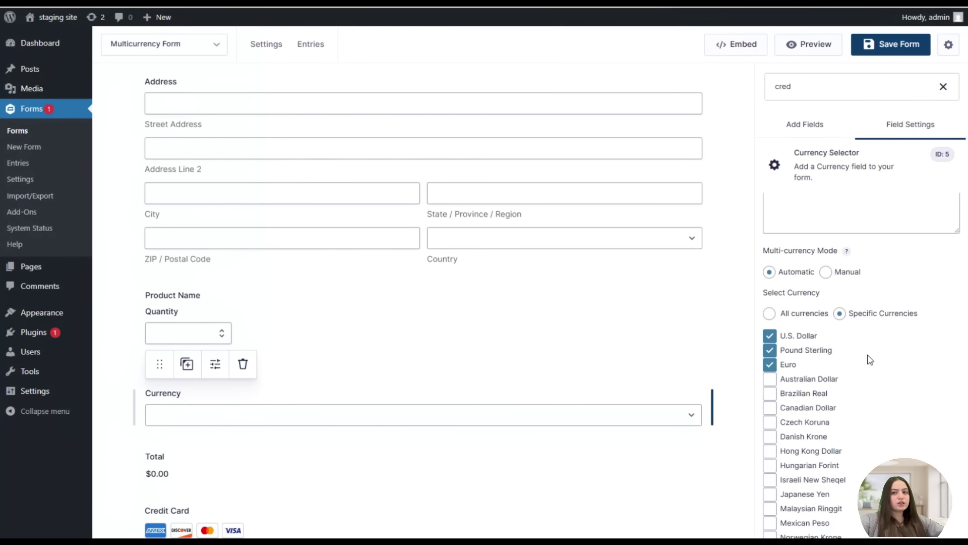
- Switch the Currency field to Manual mode and set the product's manual prices to 10 U.S. Dollar, 5 Pound Sterling and 12 Euro
click(826, 272)
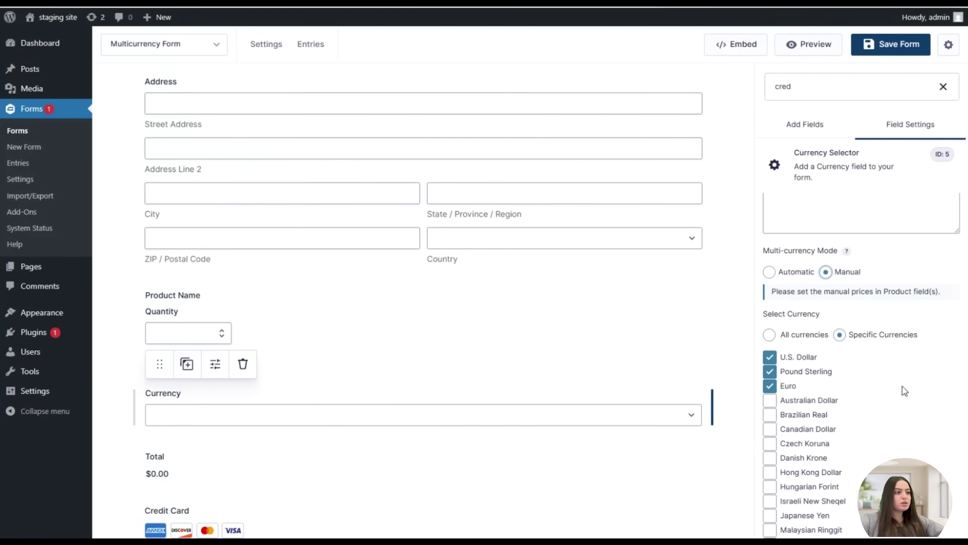
scroll(904, 391, down, 2)
click(335, 315)
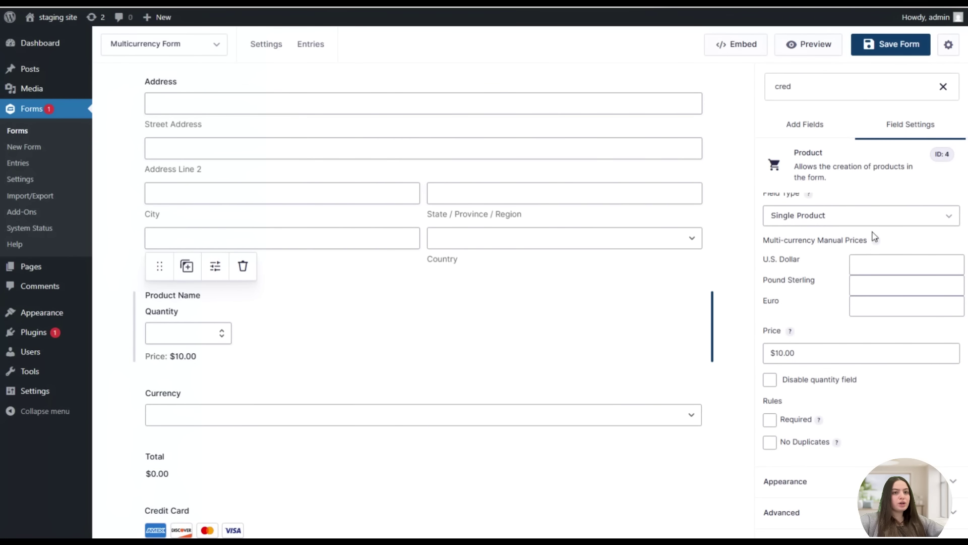
click(894, 271)
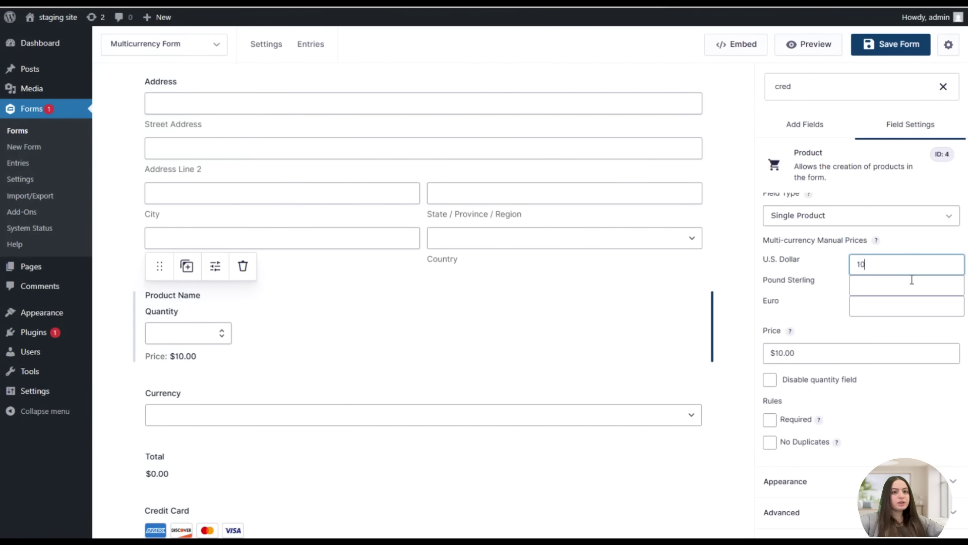
click(859, 288)
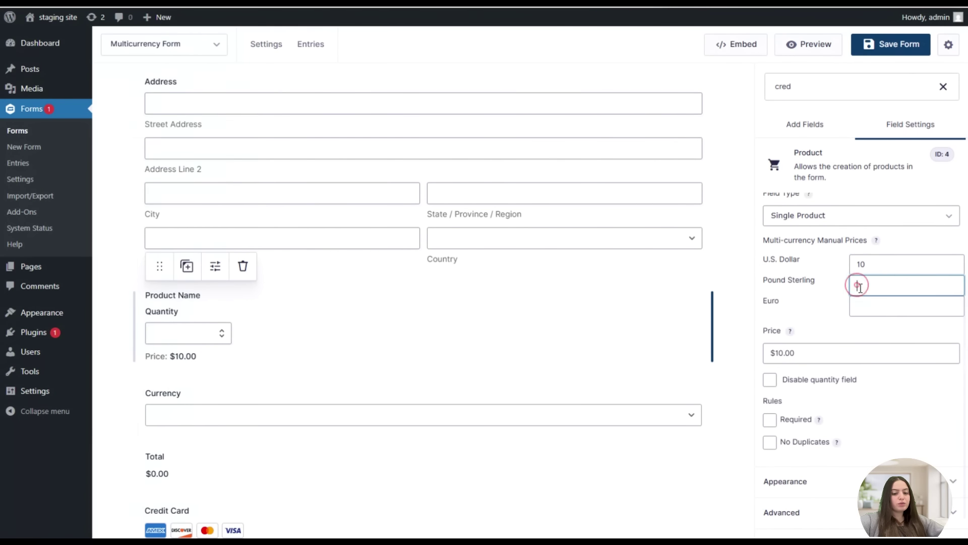
text(5)
click(874, 305)
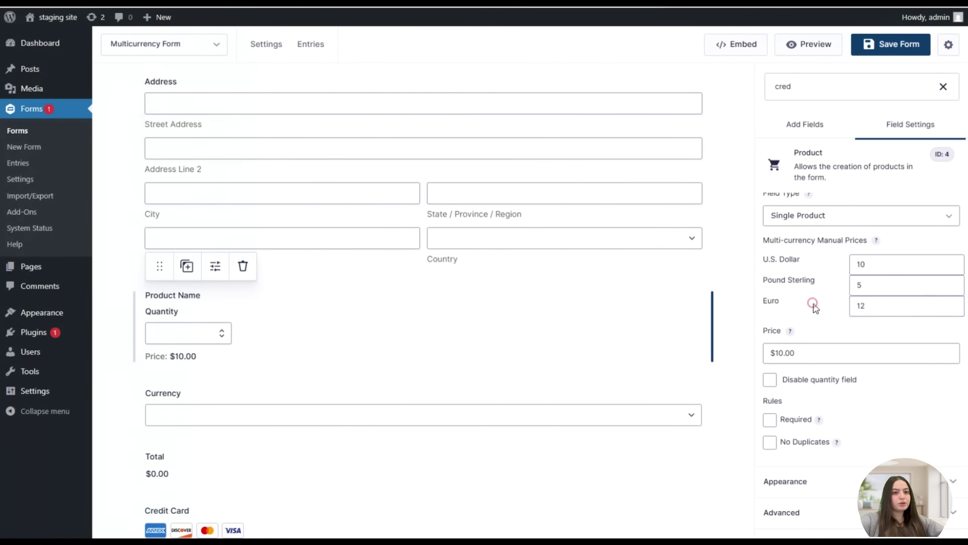
- Change the Product field's type to Drop Down
scroll(770, 366, up, 3)
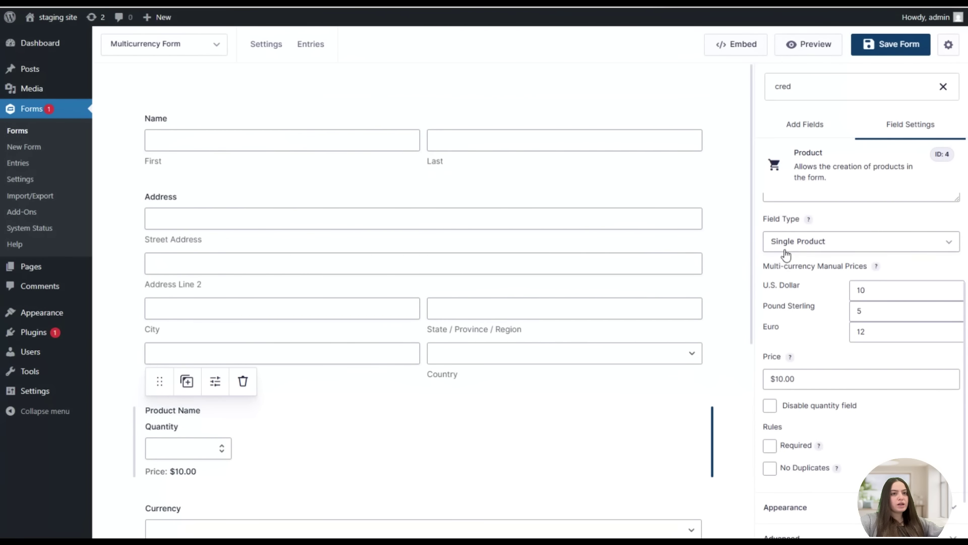
click(810, 246)
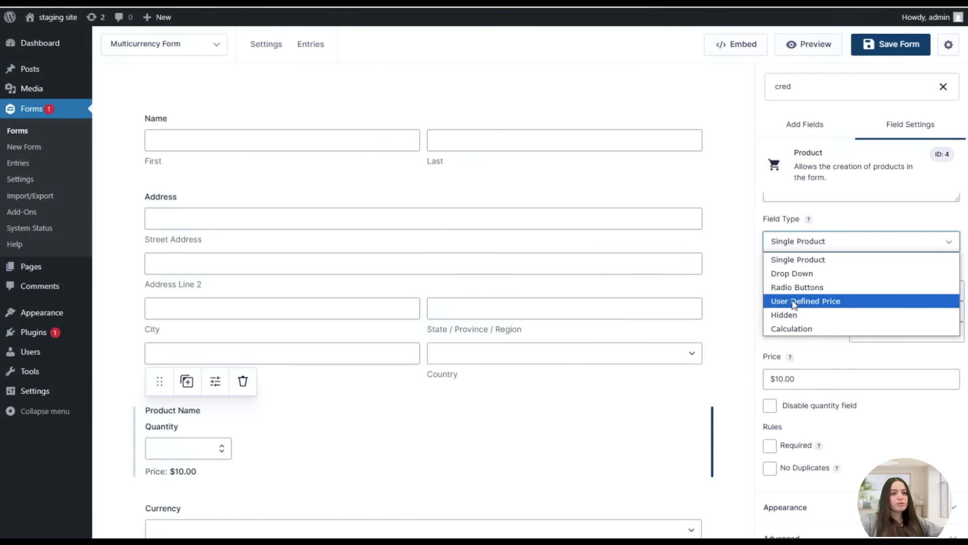
click(770, 273)
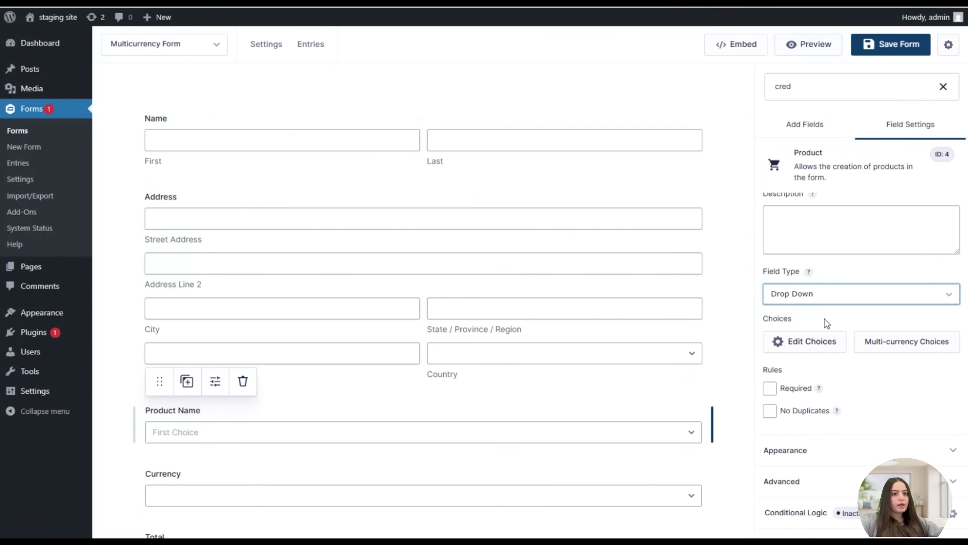
- Set the Currency field's multi-currency mode to Automatic and save the form
click(546, 470)
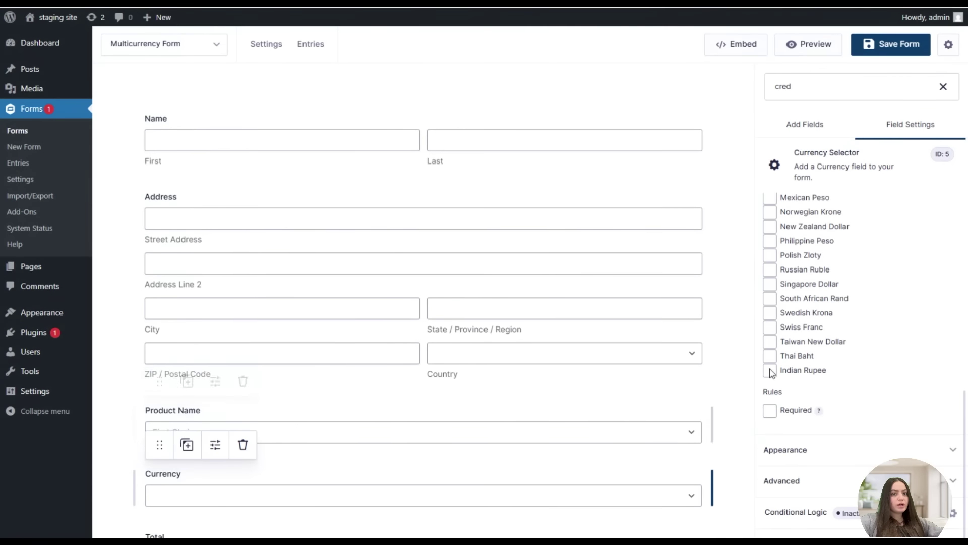
scroll(807, 353, up, 9)
click(794, 382)
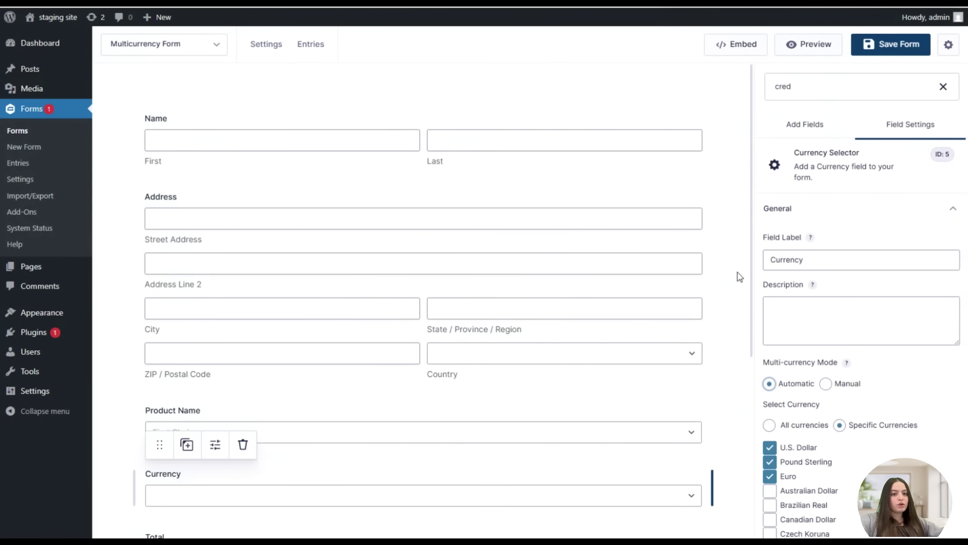
click(883, 49)
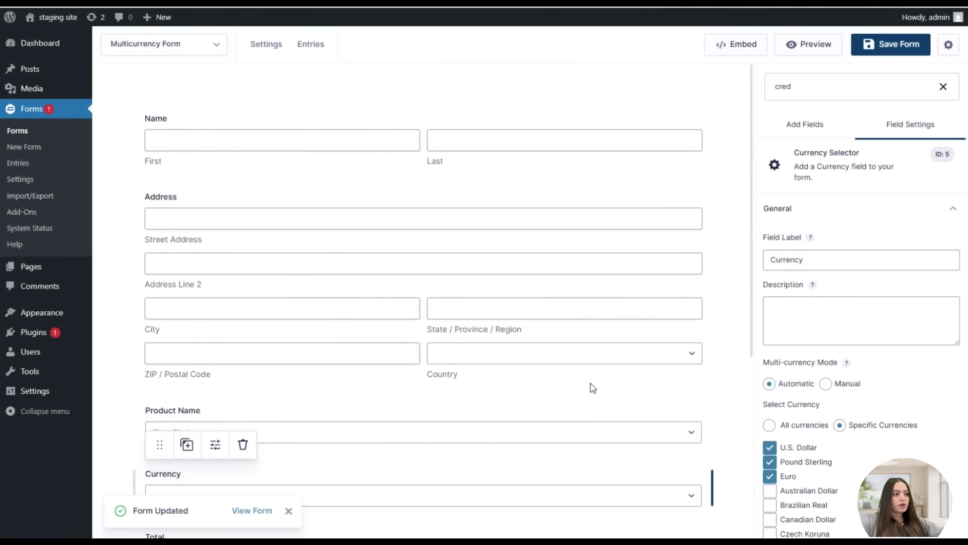
- Open the Product field's choices and set the first choice to Small with a price of $5.00
scroll(580, 383, down, 1)
click(532, 352)
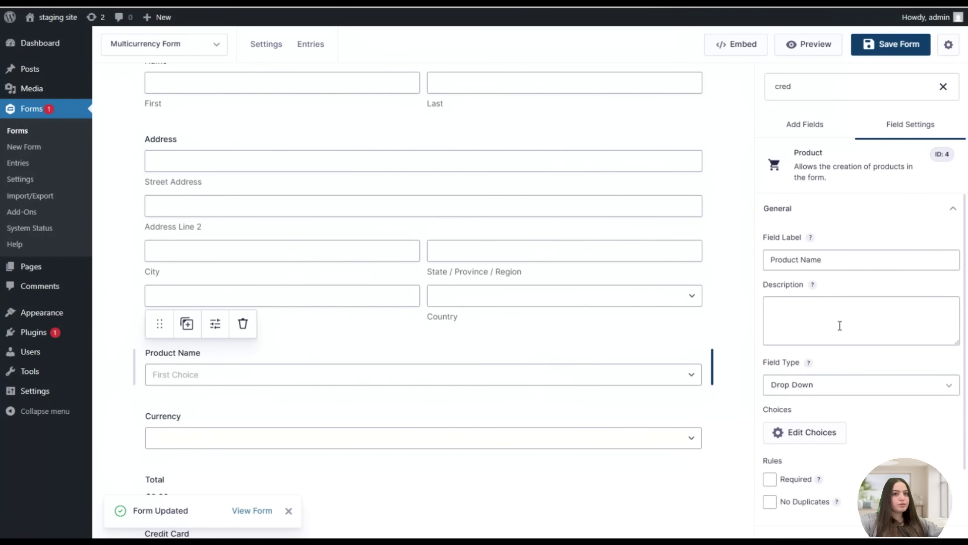
scroll(841, 324, down, 1)
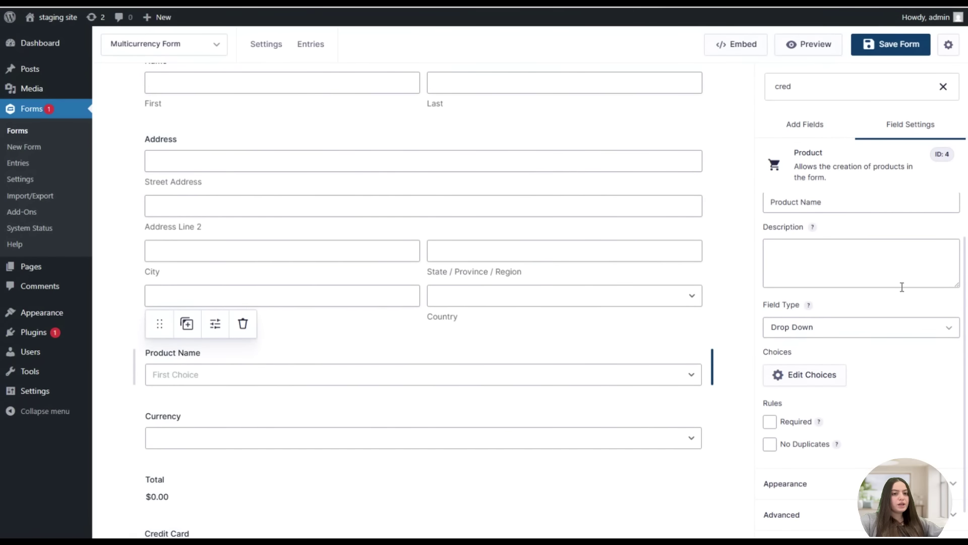
click(809, 380)
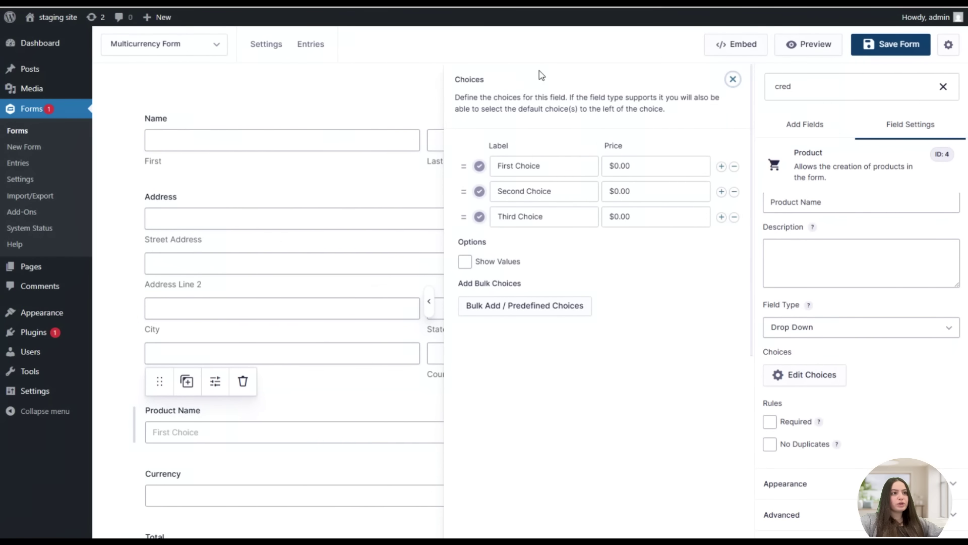
triple_click(559, 164)
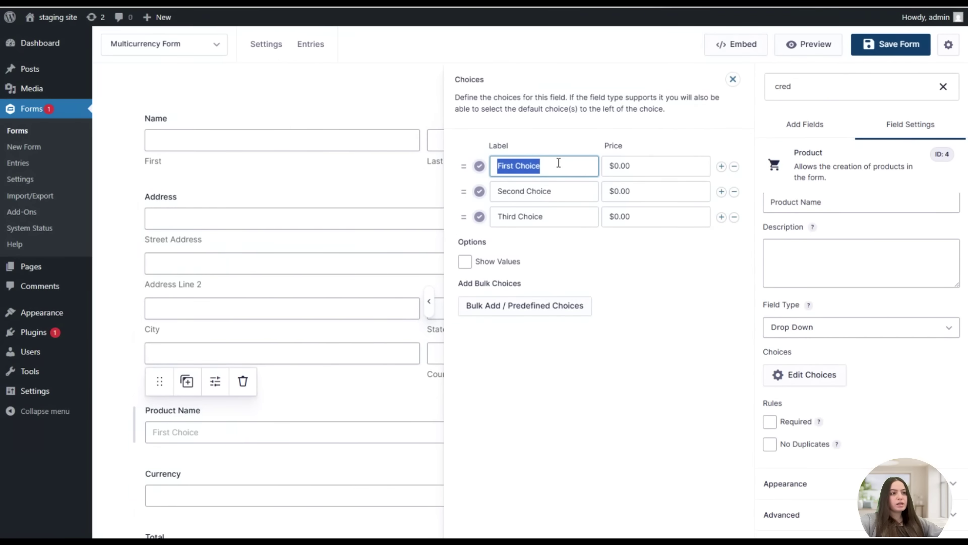
text(Small)
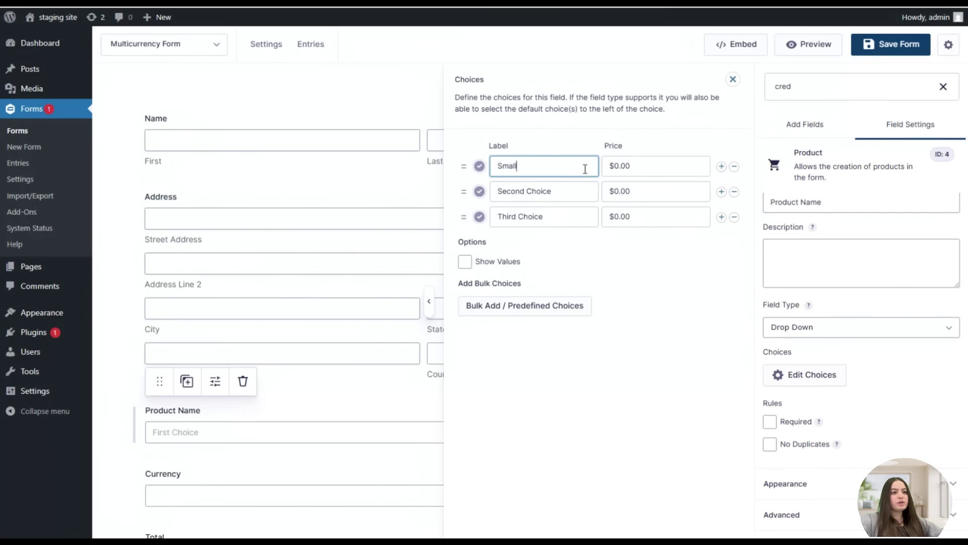
double_click(616, 173)
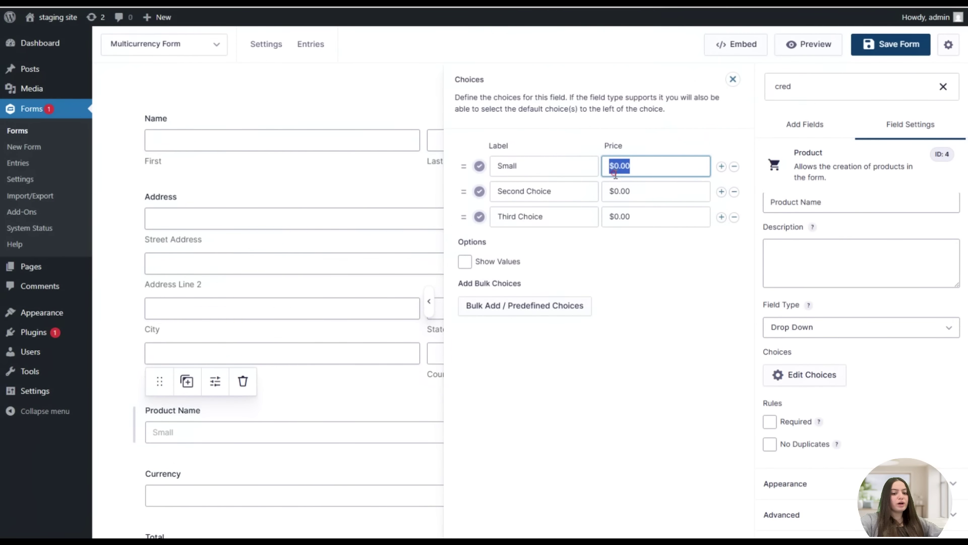
text($)
- Rename the second product choice Medium and set its price to $8.00
triple_click(583, 192)
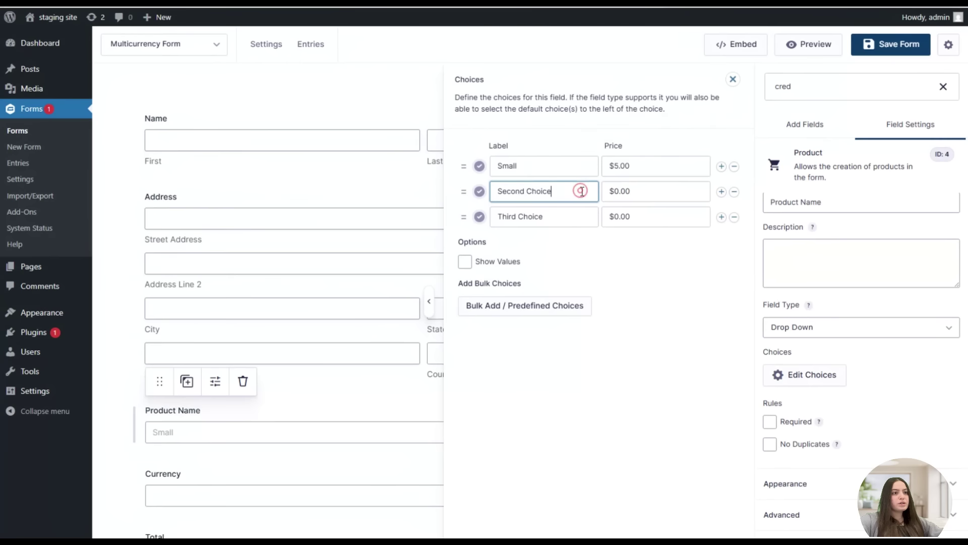
text(Mediu)
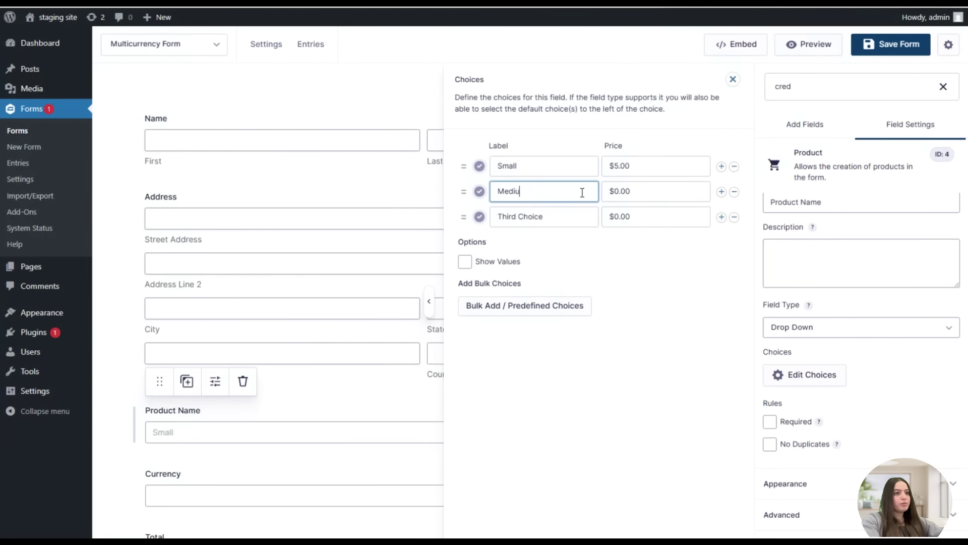
text(m)
key(Tab)
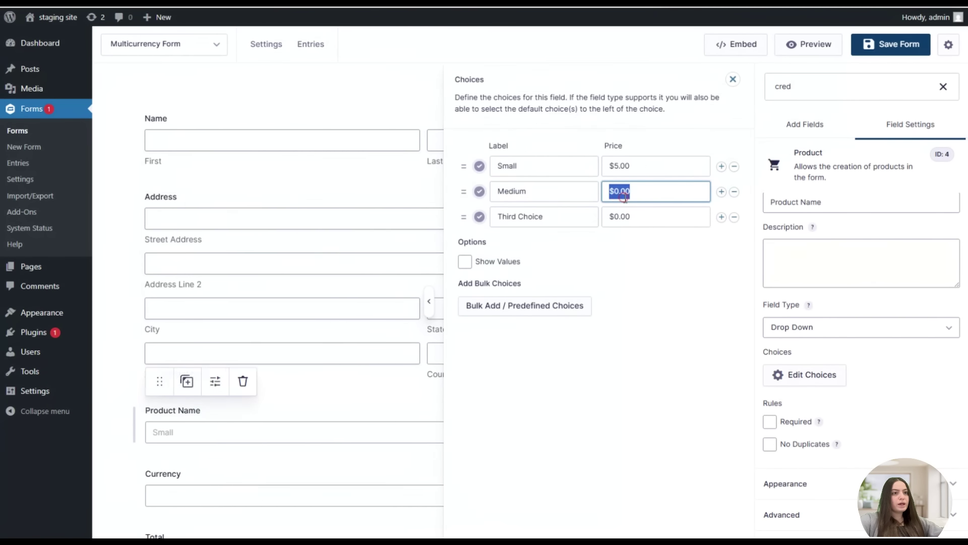
text(8)
- Rename the third product choice Large, set its price to $10.00 and save the form
click(579, 211)
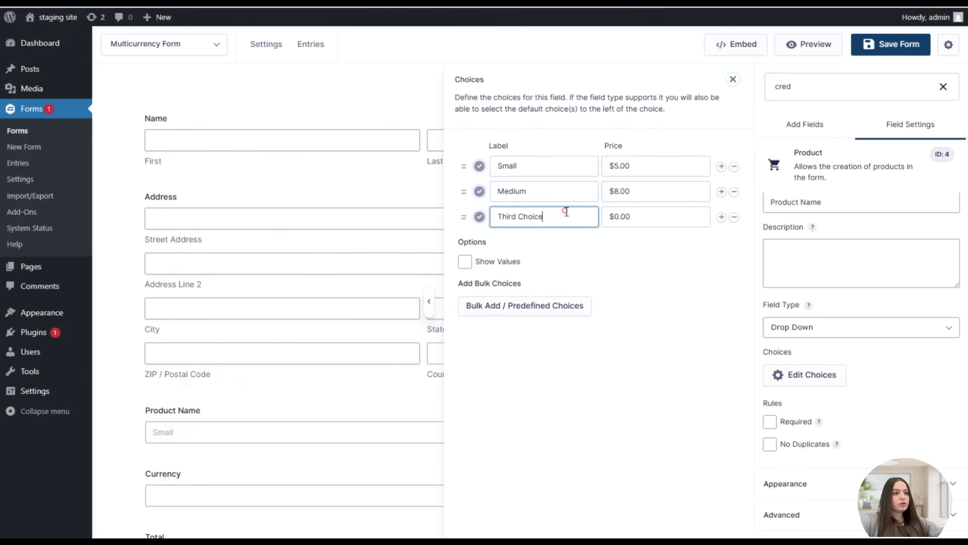
triple_click(564, 210)
text(Large)
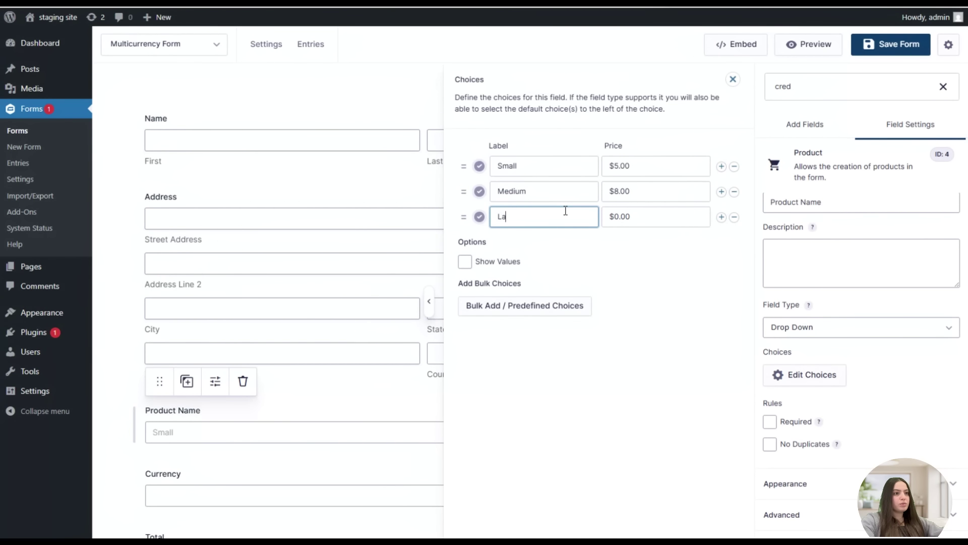
click(617, 217)
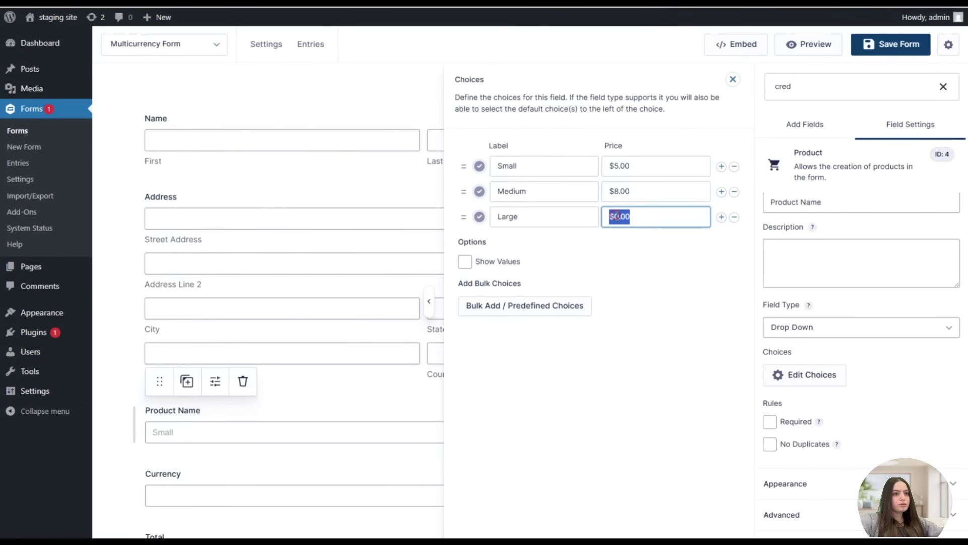
click(642, 272)
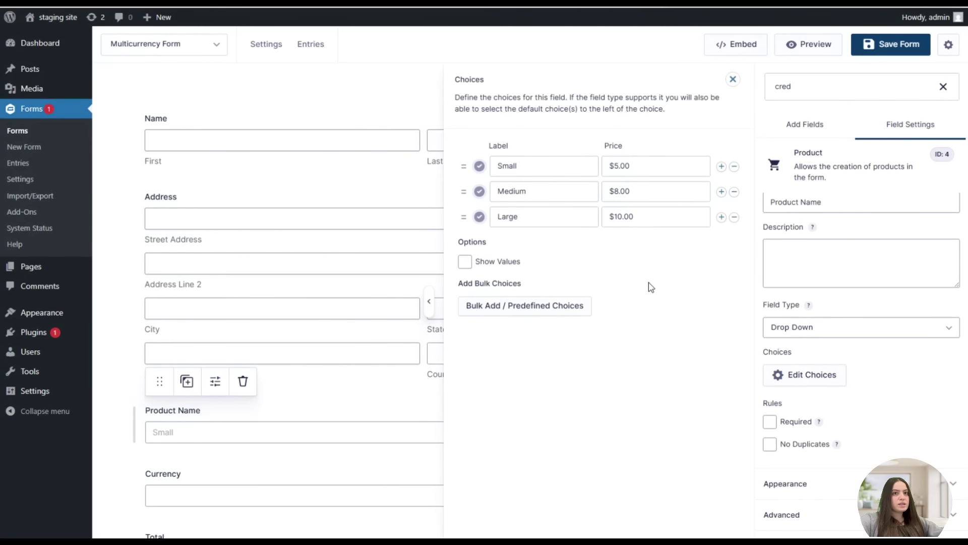
click(887, 51)
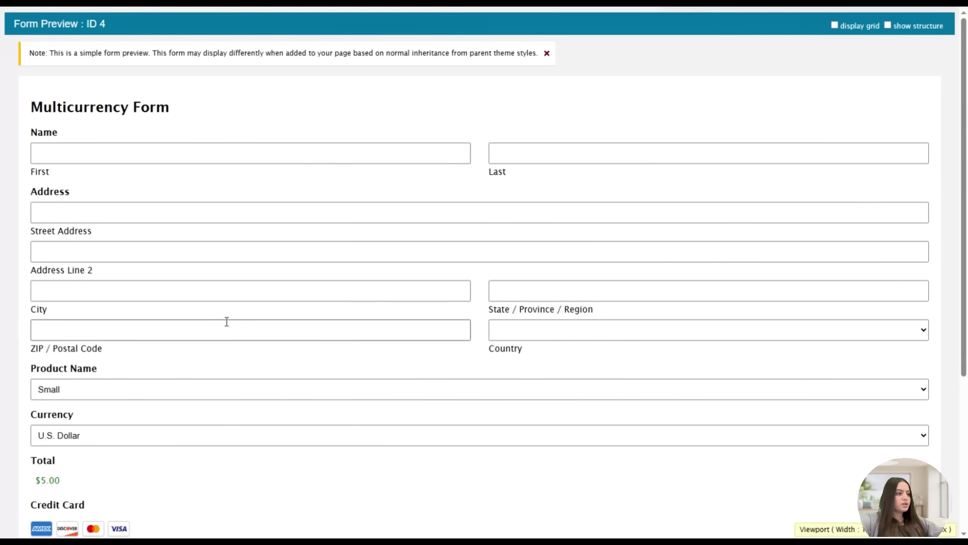
- Test the product choices in the form preview by selecting Small, Medium and Large and checking the total
scroll(282, 338, down, 1)
click(156, 331)
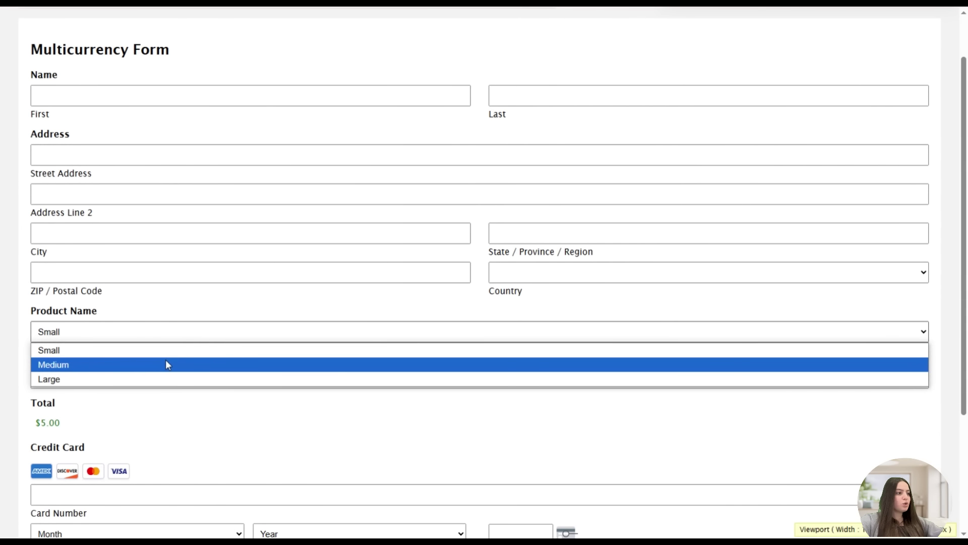
click(158, 351)
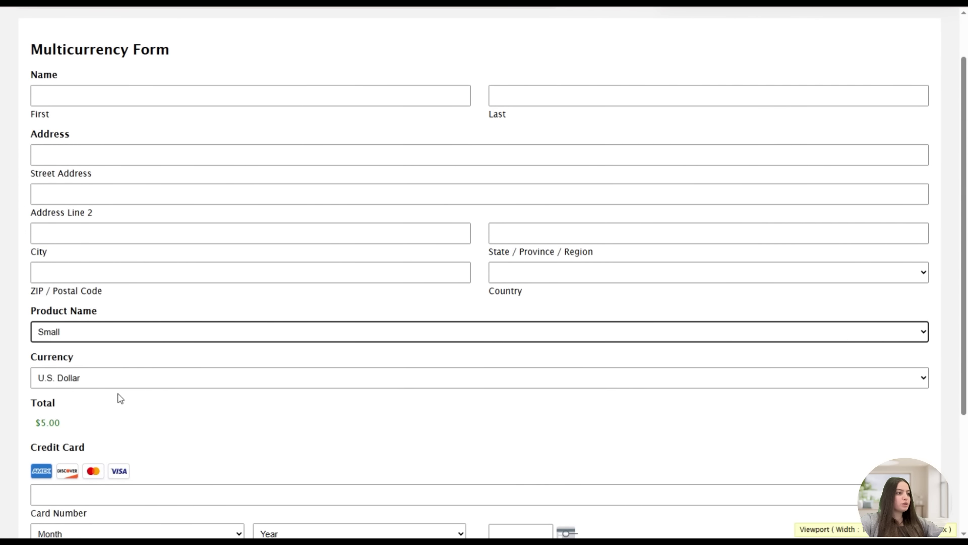
click(98, 339)
click(98, 364)
click(85, 335)
click(99, 378)
- Check the previewed total in Pound Sterling, Euro and U.S. Dollar, and then with the Medium product selected
click(128, 376)
click(136, 409)
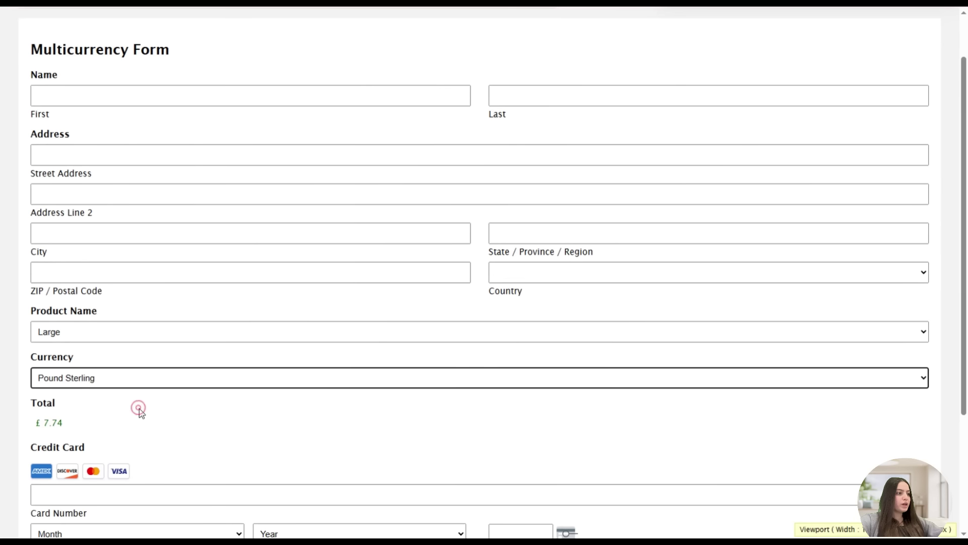
click(123, 379)
click(152, 430)
click(121, 377)
click(133, 397)
click(107, 332)
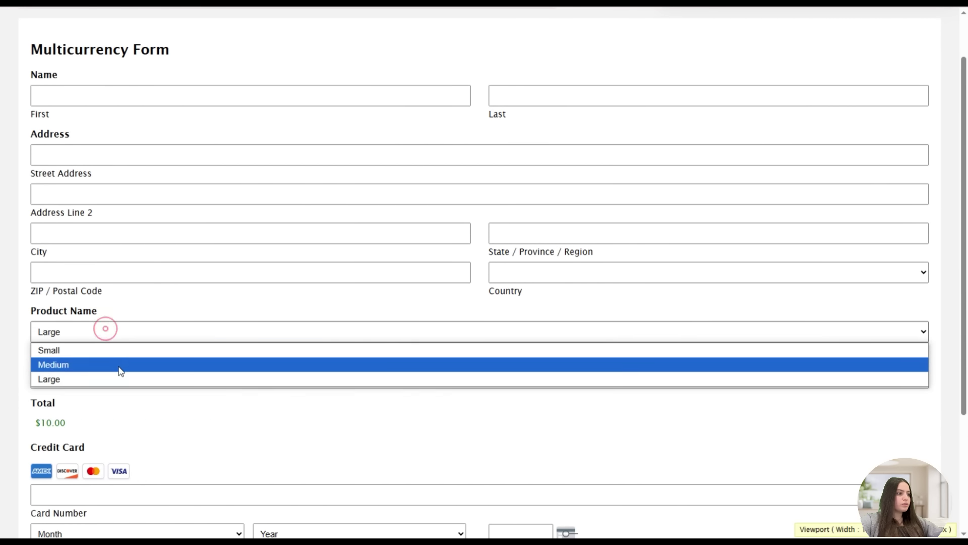
click(115, 363)
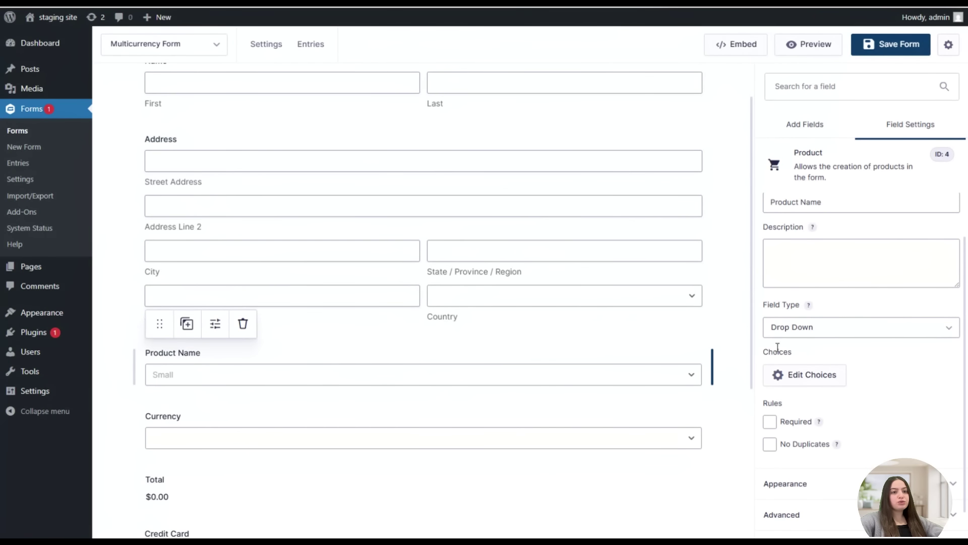
- Set the Currency field's multi-currency mode to Manual and review its specific currencies
click(405, 420)
scroll(796, 347, up, 6)
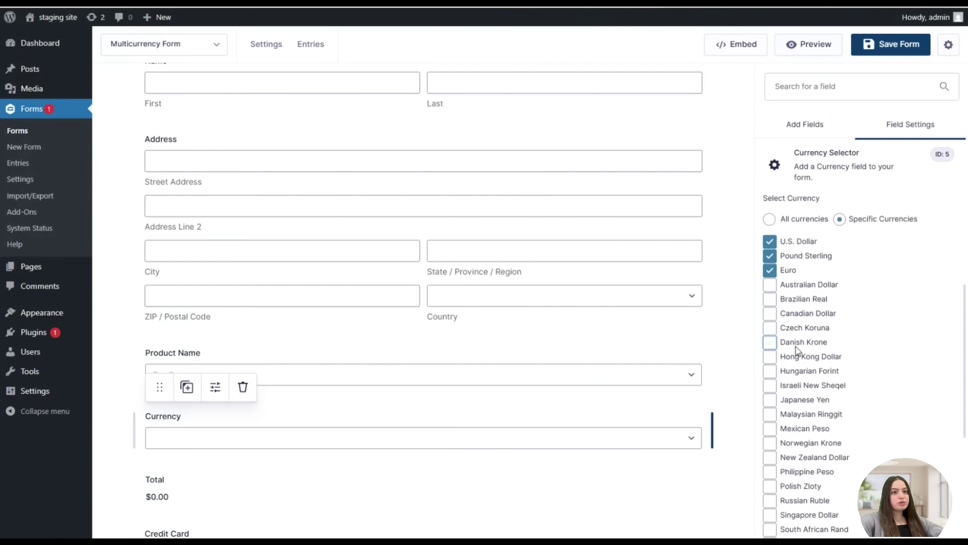
click(838, 384)
scroll(849, 414, down, 2)
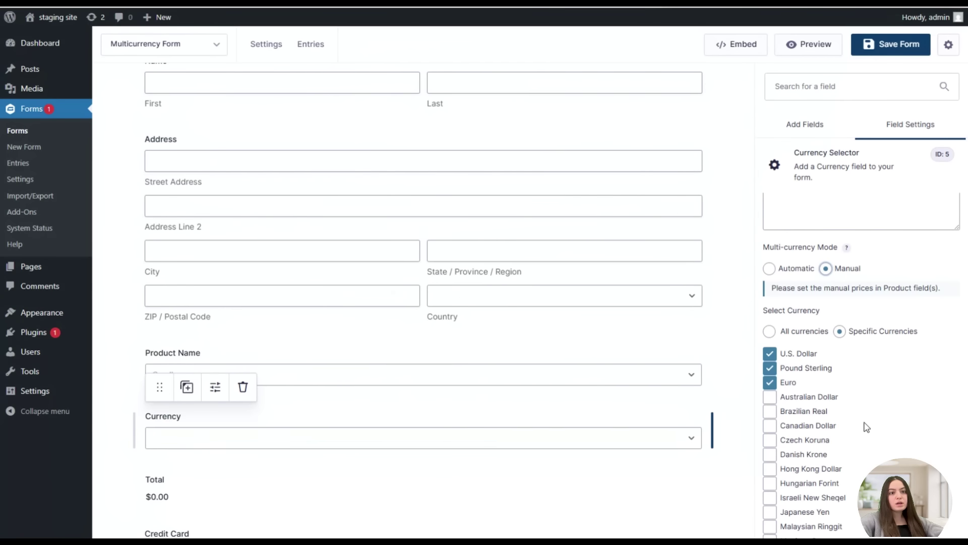
scroll(866, 427, down, 7)
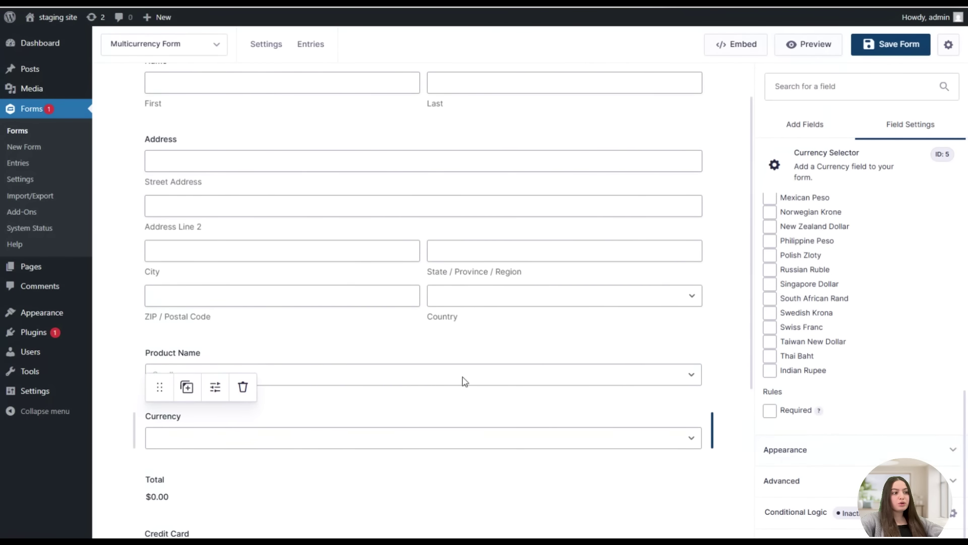
- Inspect the Product field's multi-currency choices, expanding Medium and Large to view their price entries, and close them without entering prices
click(443, 352)
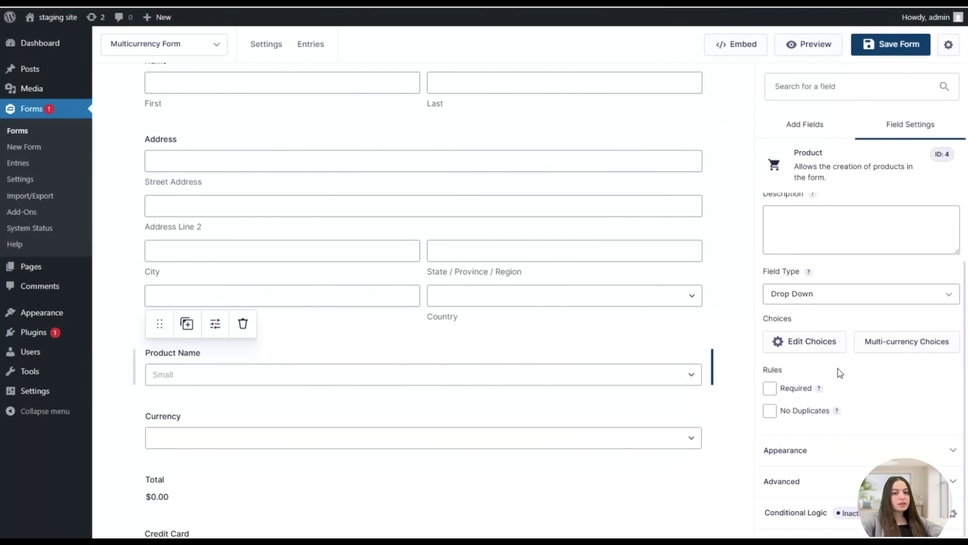
click(867, 345)
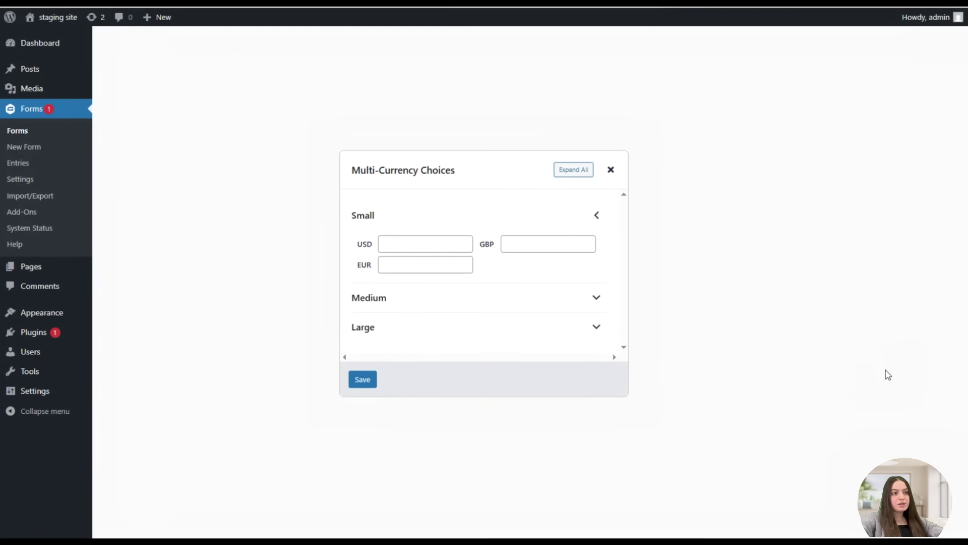
click(495, 297)
click(514, 339)
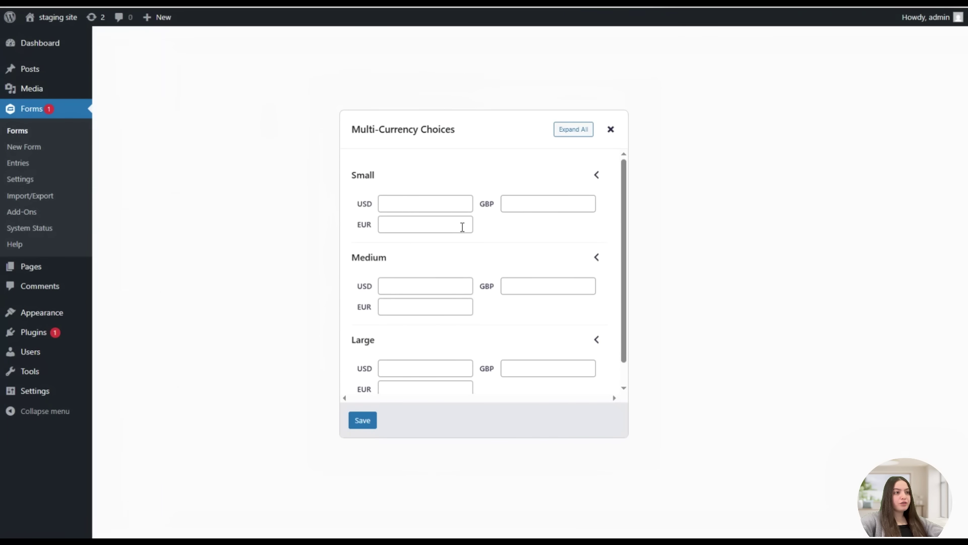
click(611, 129)
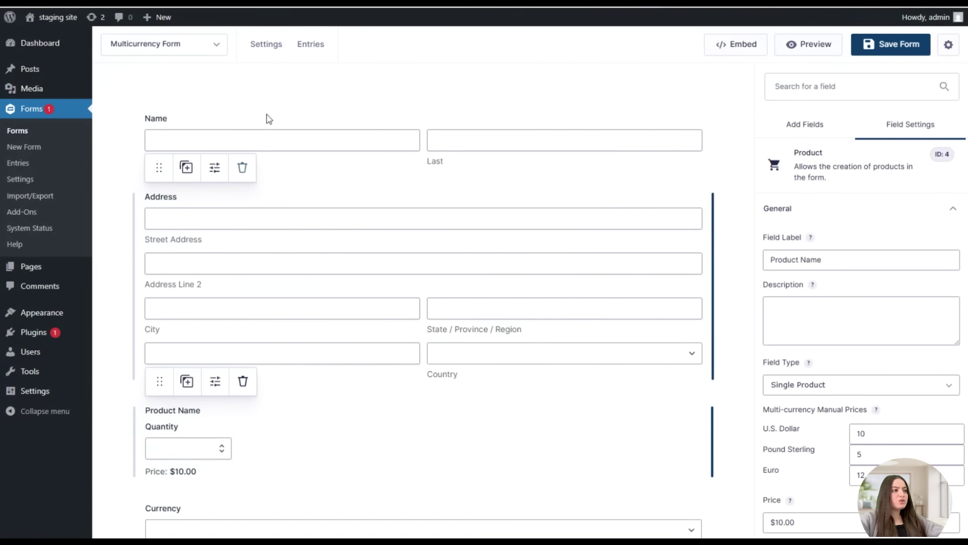